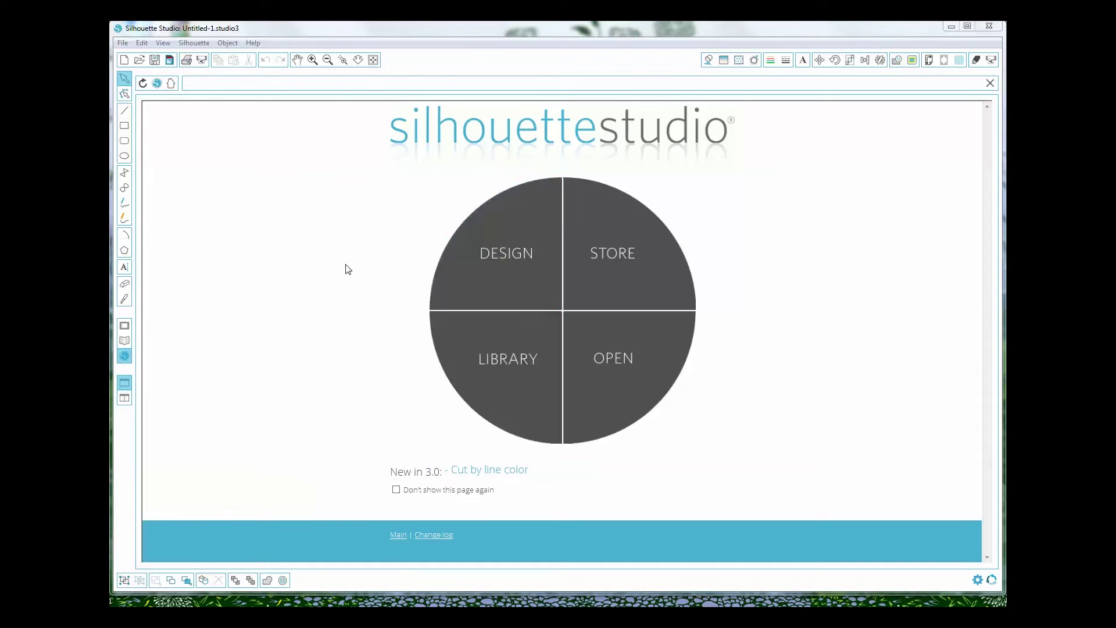
Start a new blank Letter-size design page from the welcome screen
left_click(519, 282)
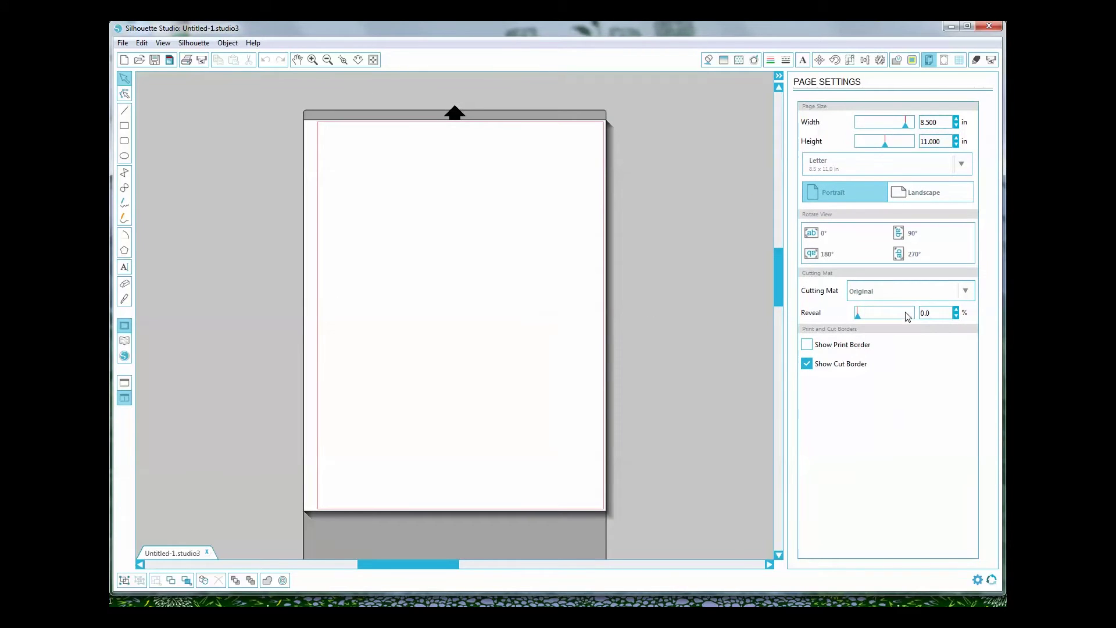
left_click(893, 294)
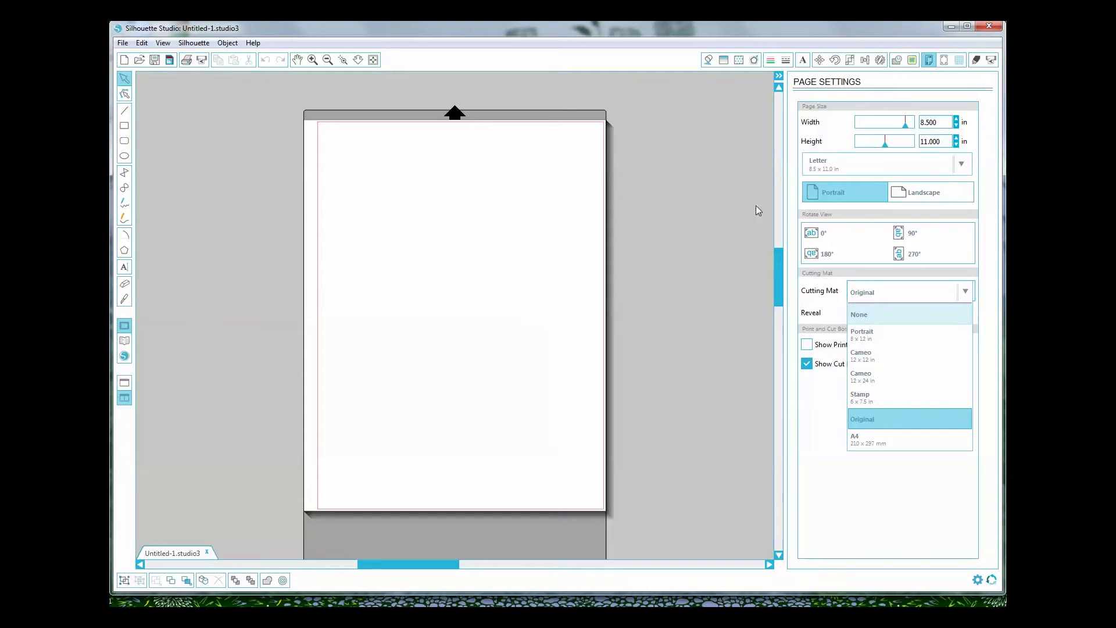
left_click(738, 233)
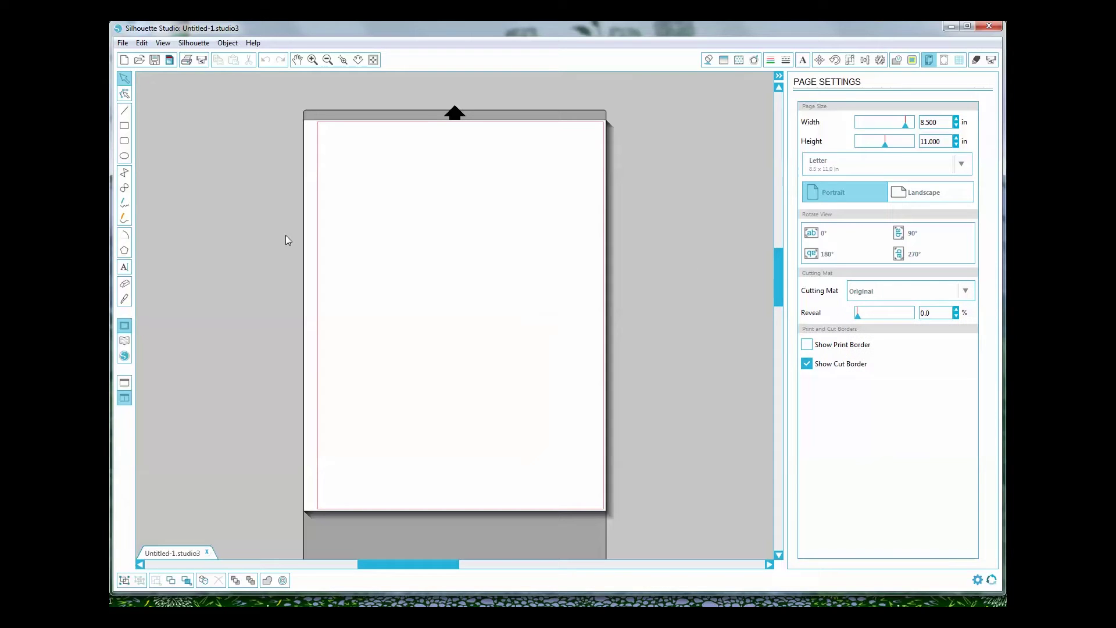
left_click(122, 44)
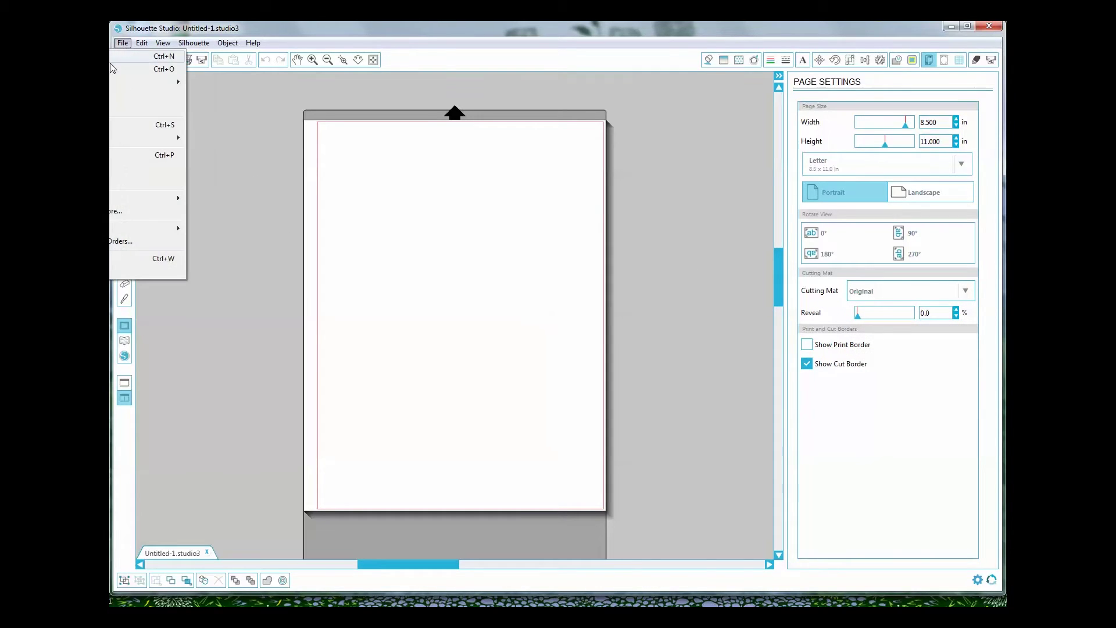
Open the rainbow birthday mini kit JPEG from the Attachments folder
left_click(140, 69)
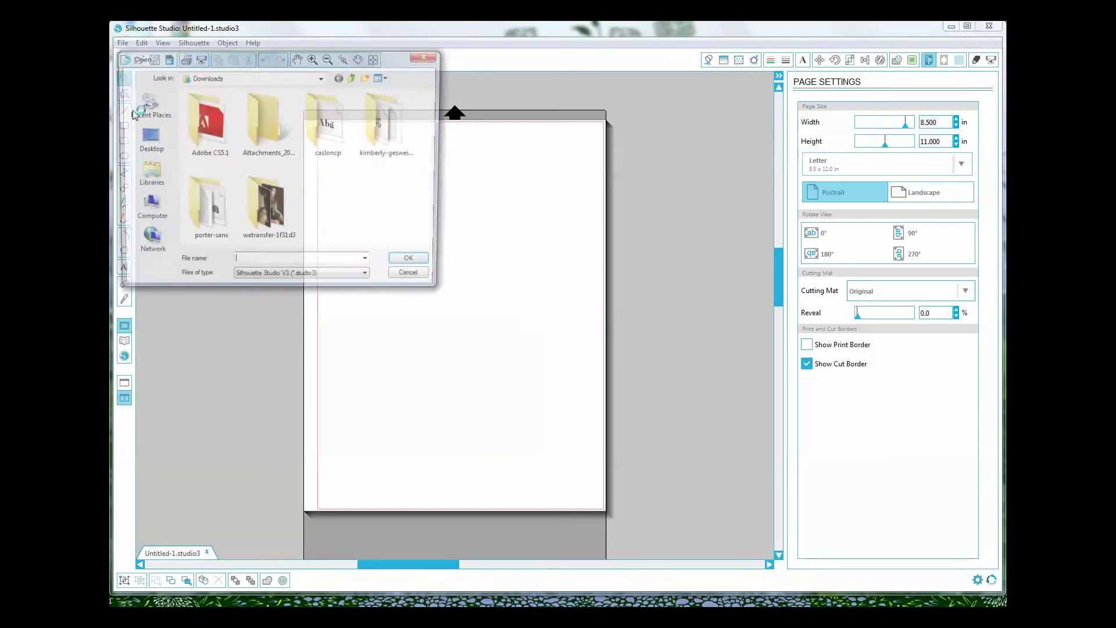
left_click(349, 282)
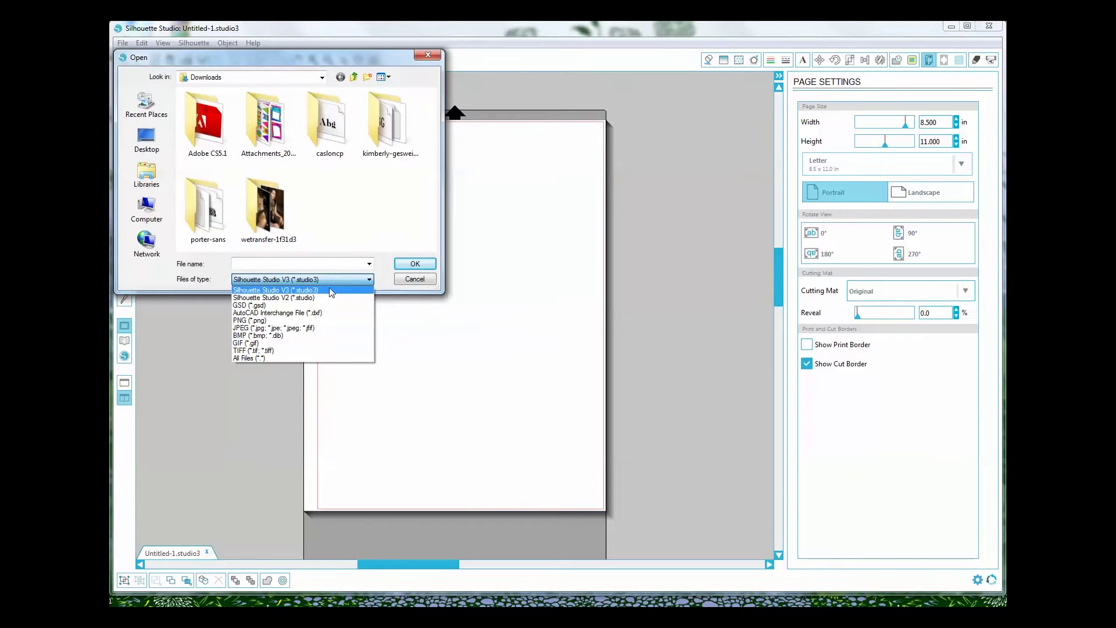
left_click(289, 329)
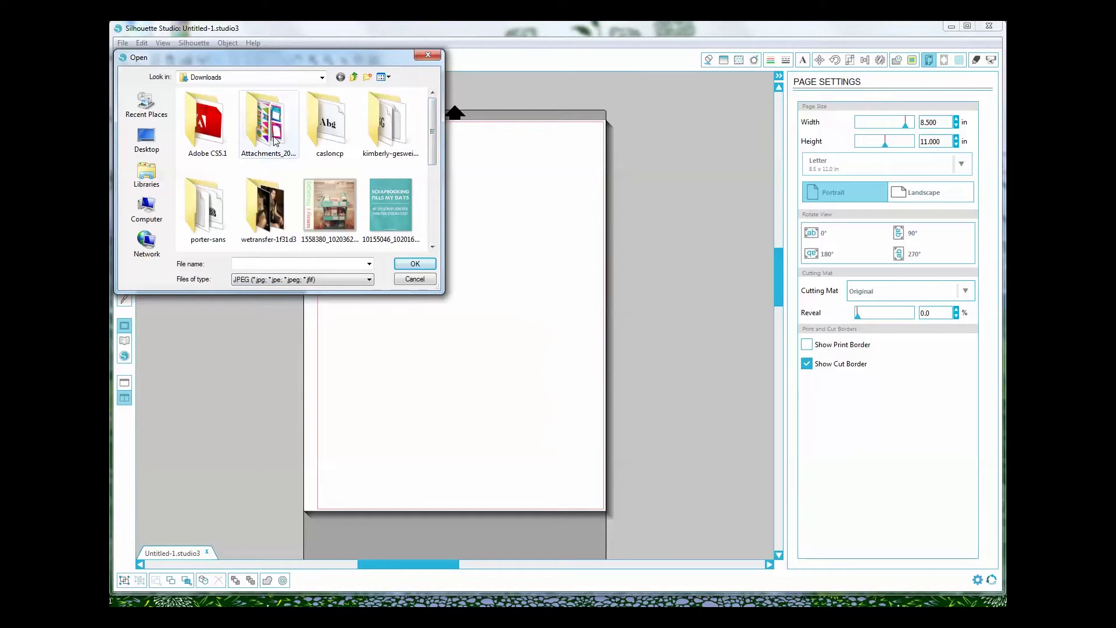
double_click(293, 142)
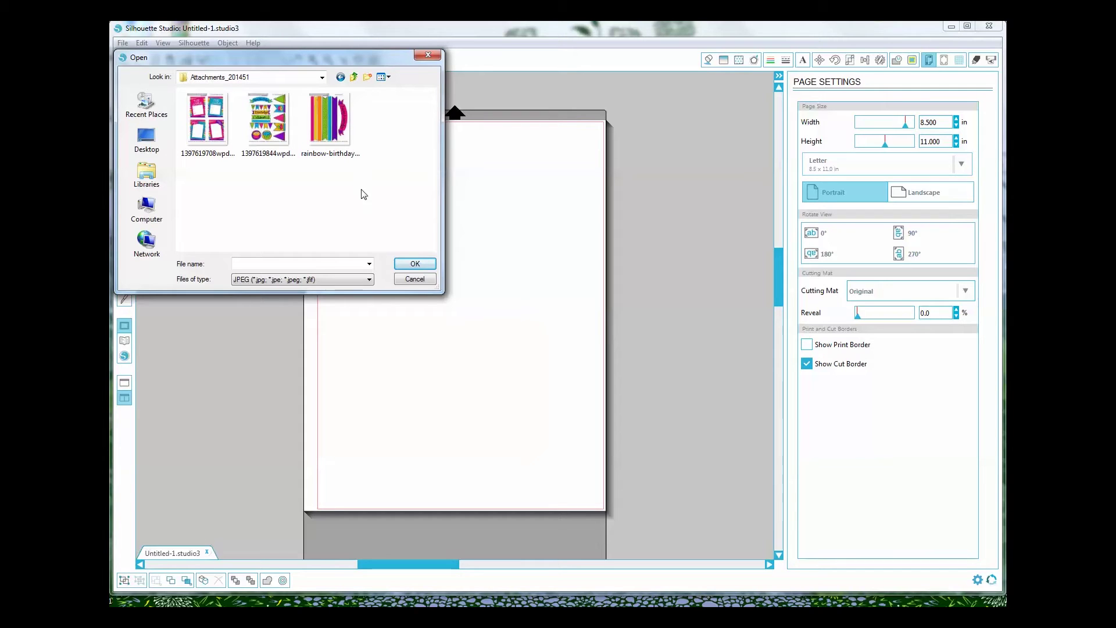
left_click(256, 133)
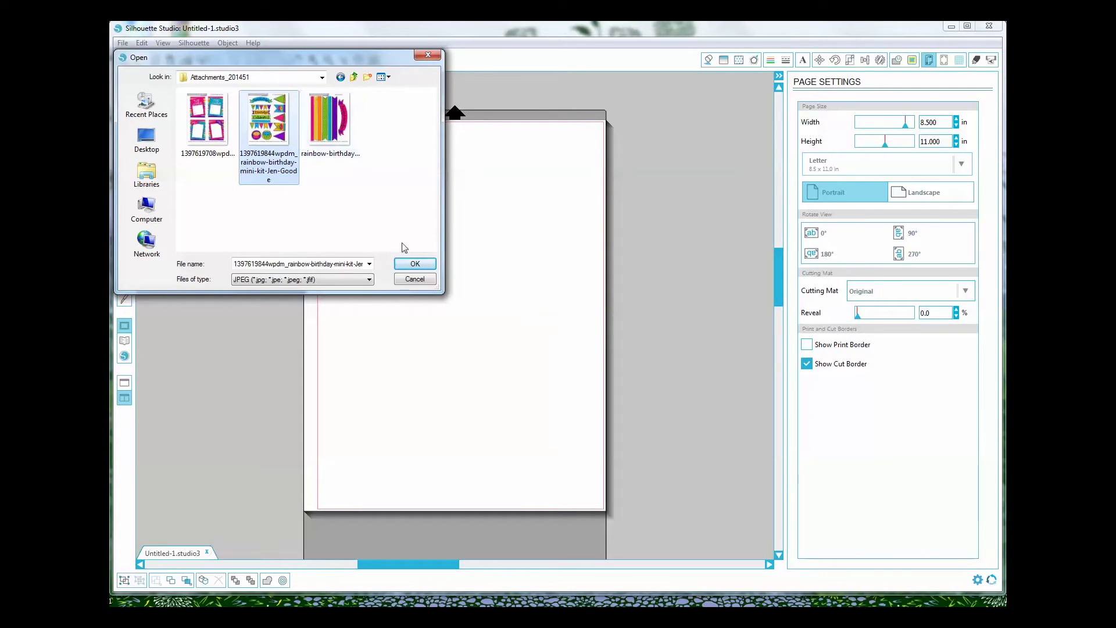
left_click(415, 263)
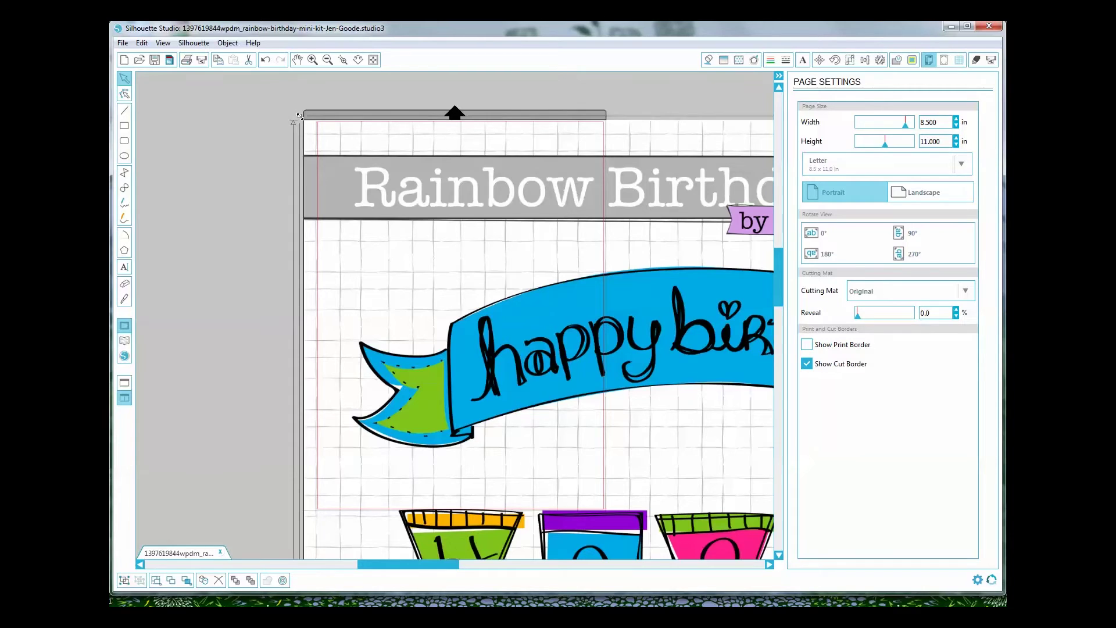
Resize the Rainbow Birthday sheet to 5.988 × 7.749 in so it fits the letter page
left_click_drag(299, 115, 442, 376)
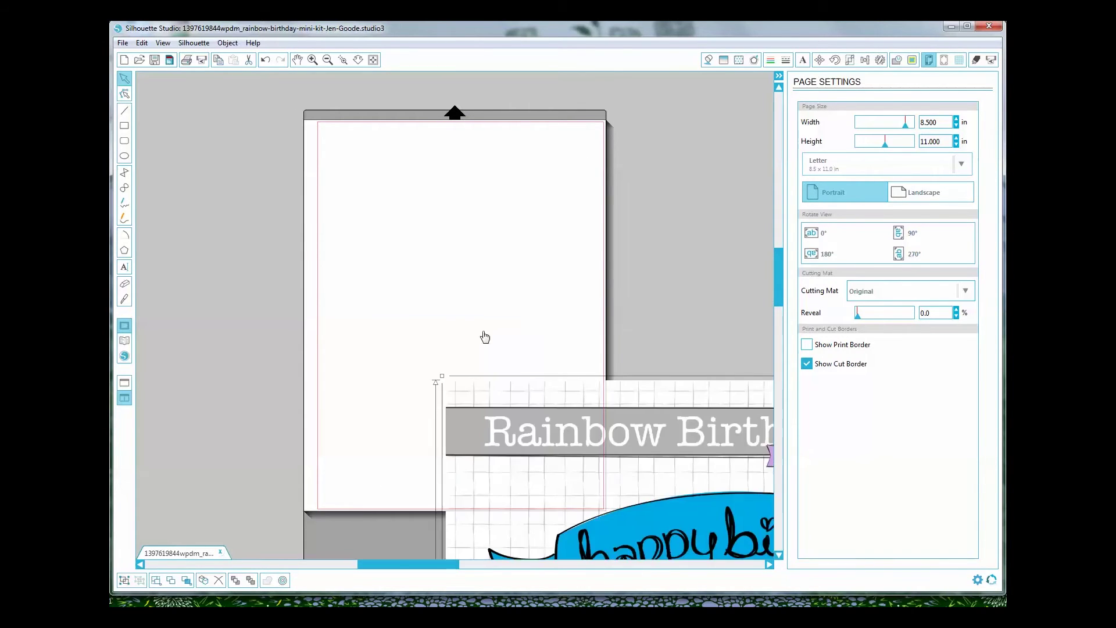
left_click_drag(485, 337, 211, 117)
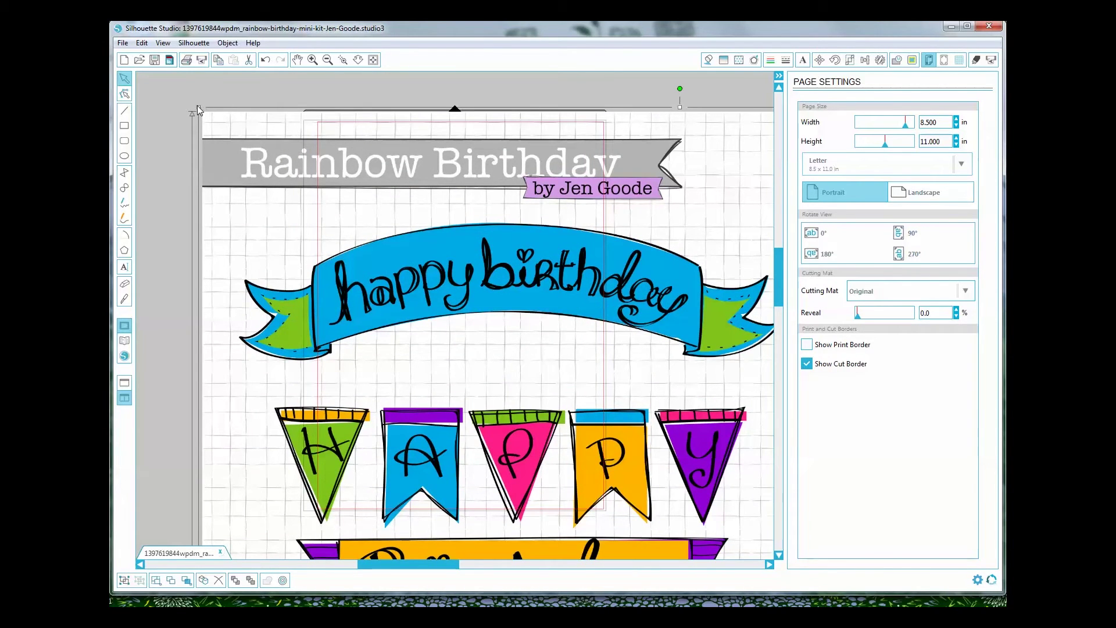
left_click_drag(198, 106, 409, 256)
left_click_drag(198, 108, 434, 209)
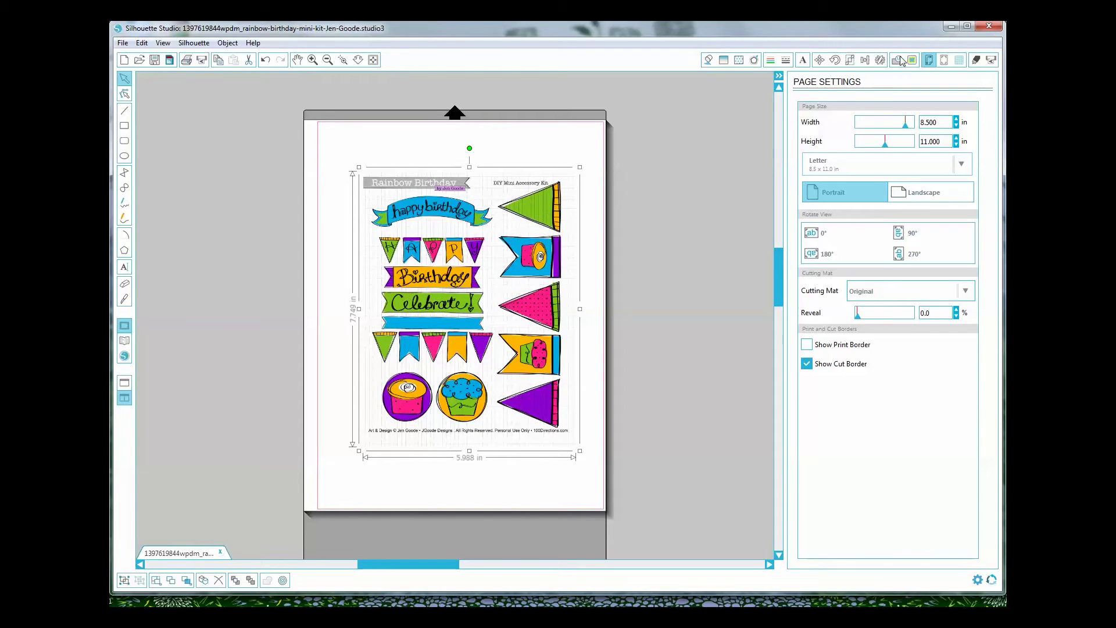
Add Type 1 (CAMEO, Portrait) registration marks to the page
left_click(943, 60)
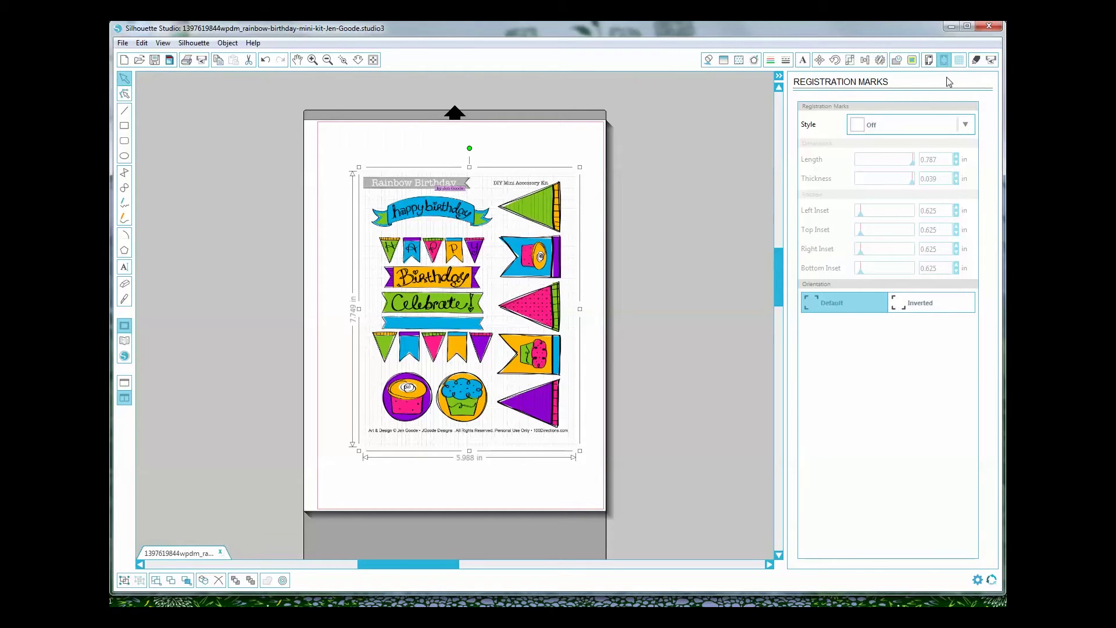
left_click(966, 126)
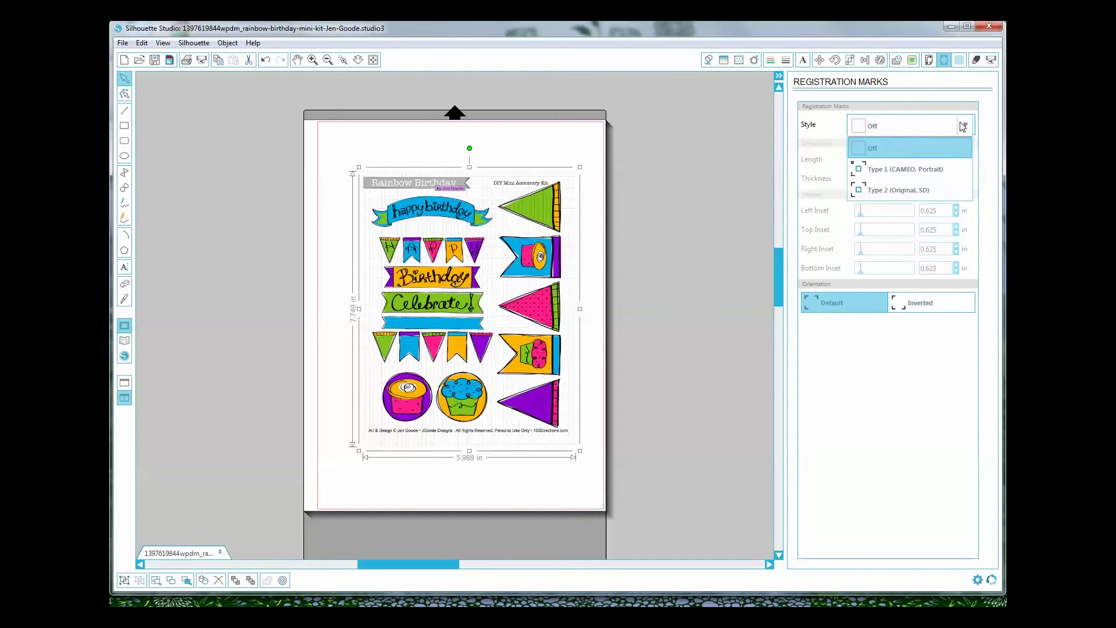
left_click(901, 171)
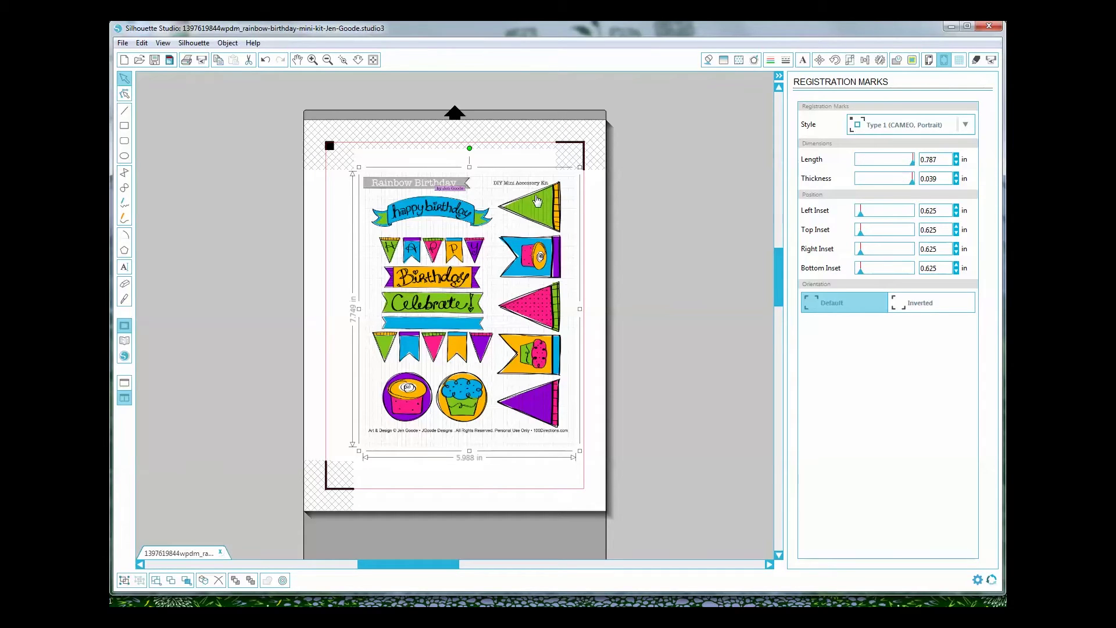
Nudge the artwork into place and enlarge it to 6.338 × 8.202 in
left_click_drag(493, 215, 488, 213)
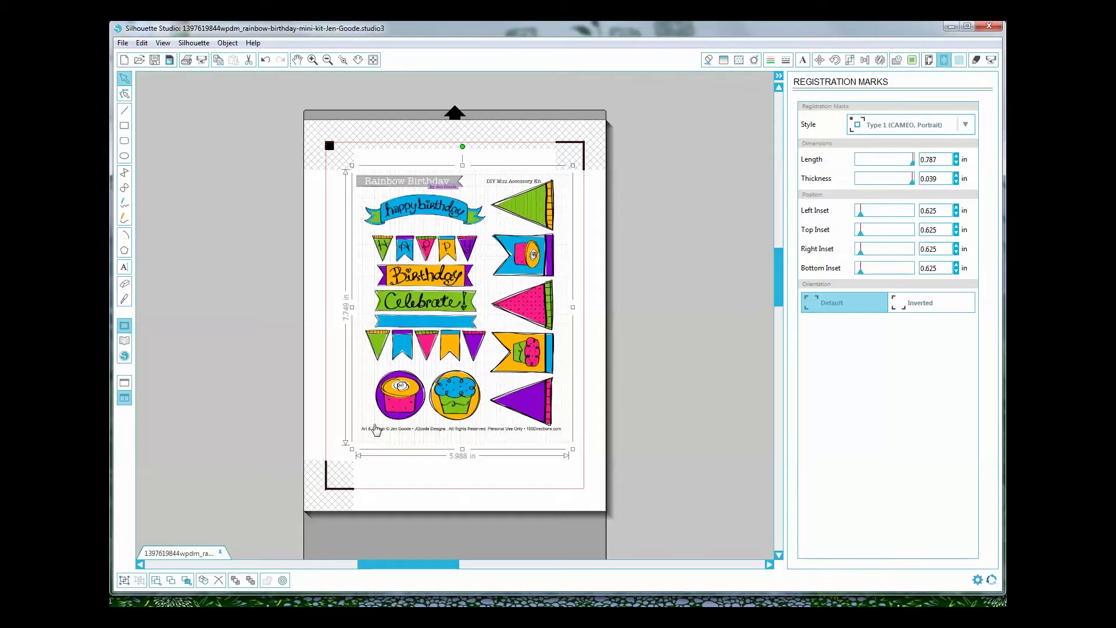
left_click_drag(352, 449, 333, 462)
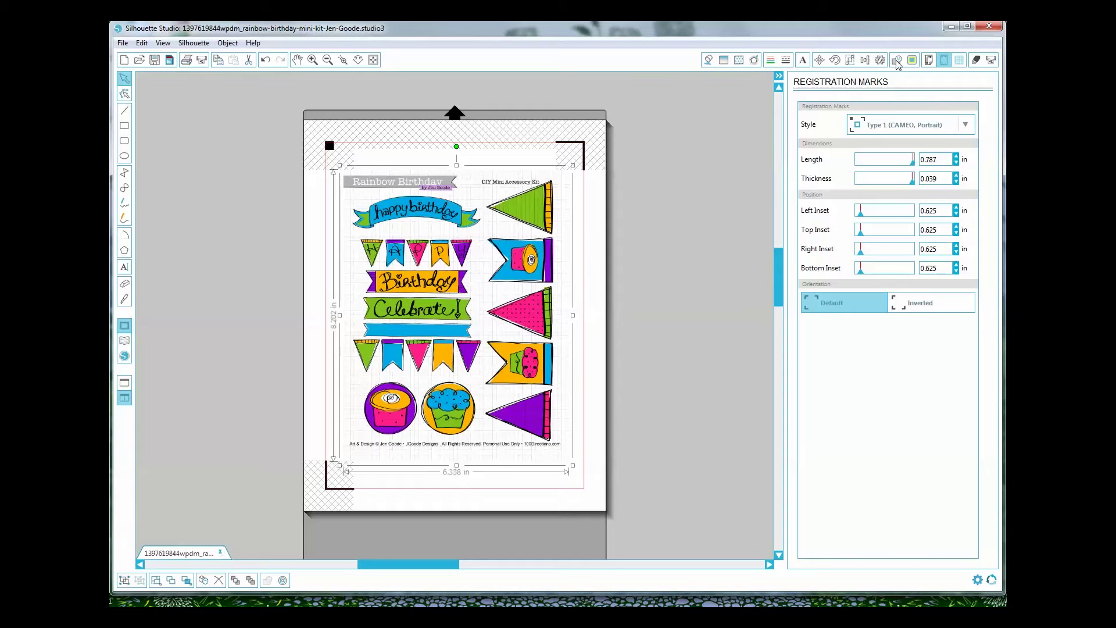
left_click(912, 60)
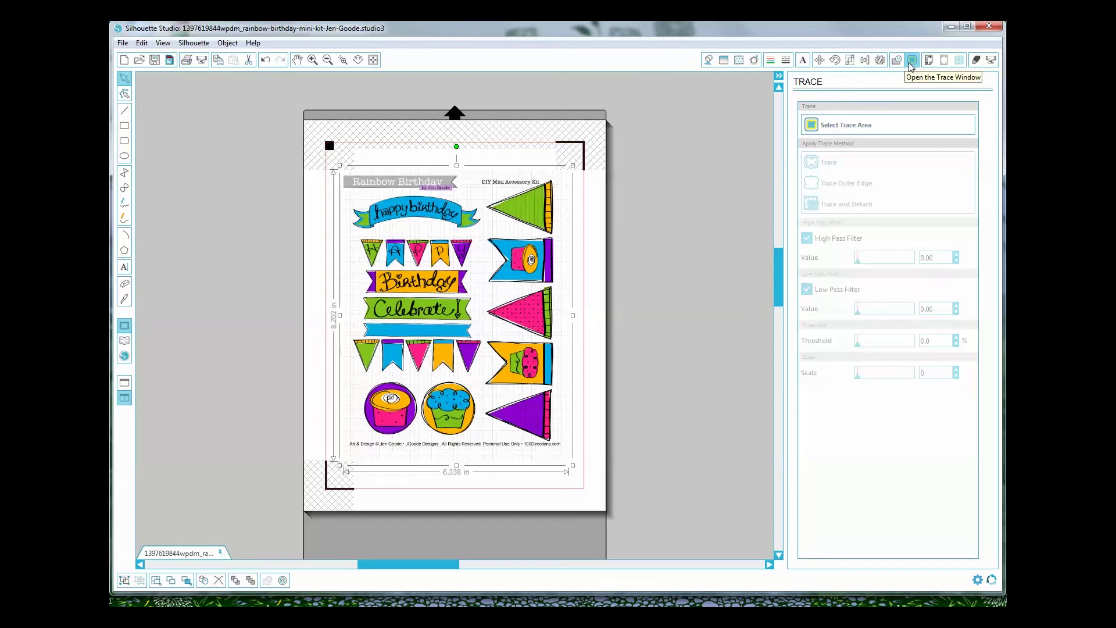
Fit a trace area around the Celebrate! banner and trace its outer edge
left_click(820, 127)
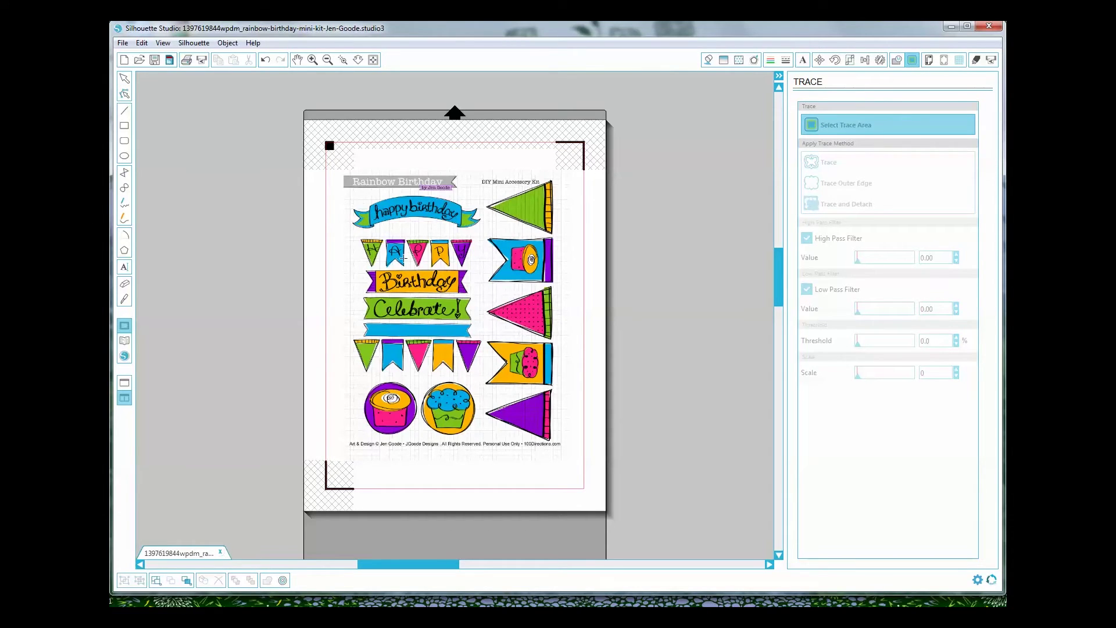
mouse_move(354, 297)
left_mouse_down()
mouse_move(417, 323)
mouse_move(482, 323)
left_mouse_up()
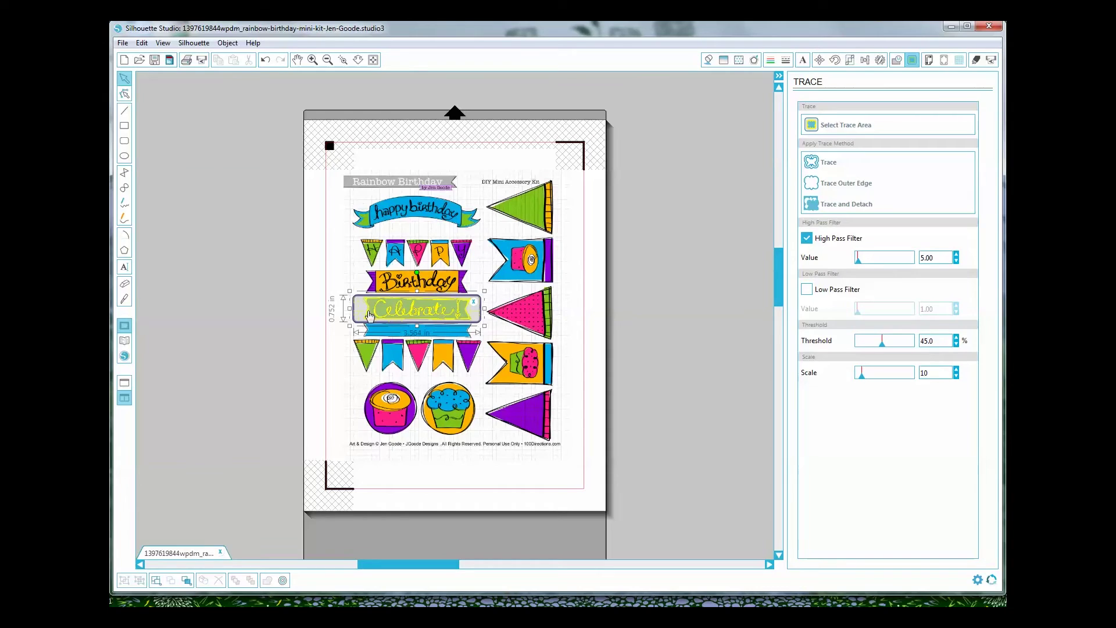
left_click_drag(349, 308, 357, 308)
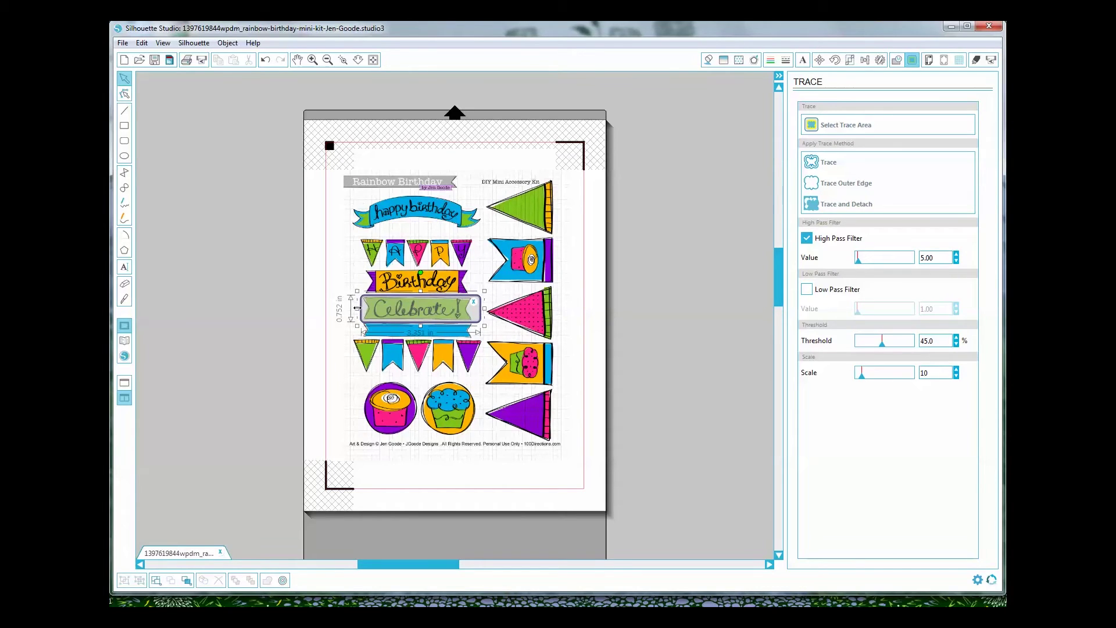
left_click_drag(483, 308, 479, 308)
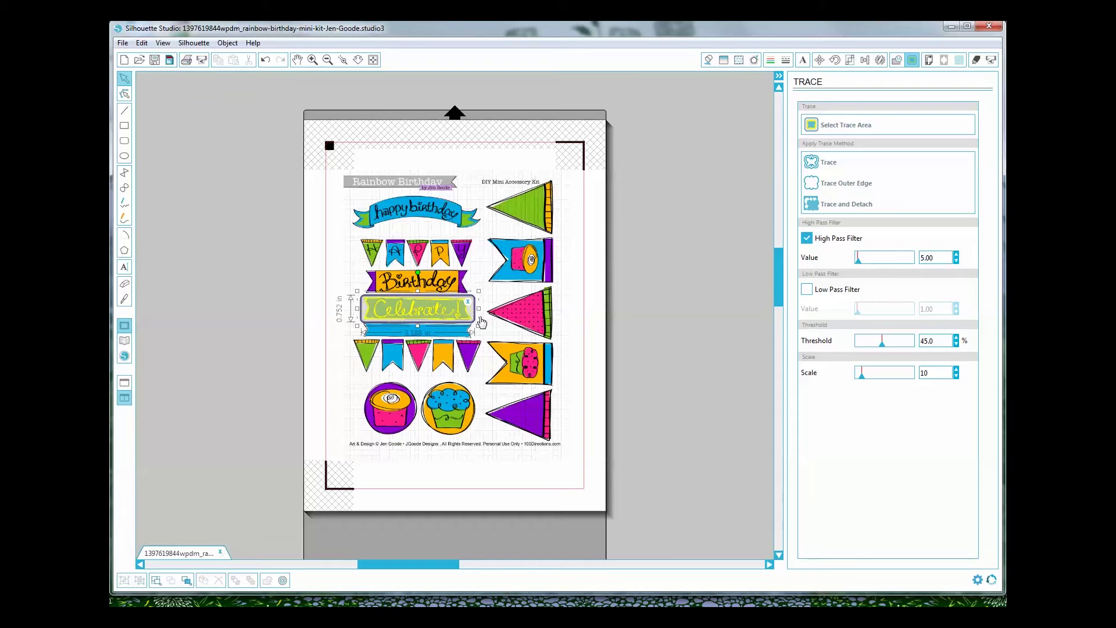
left_click(853, 190)
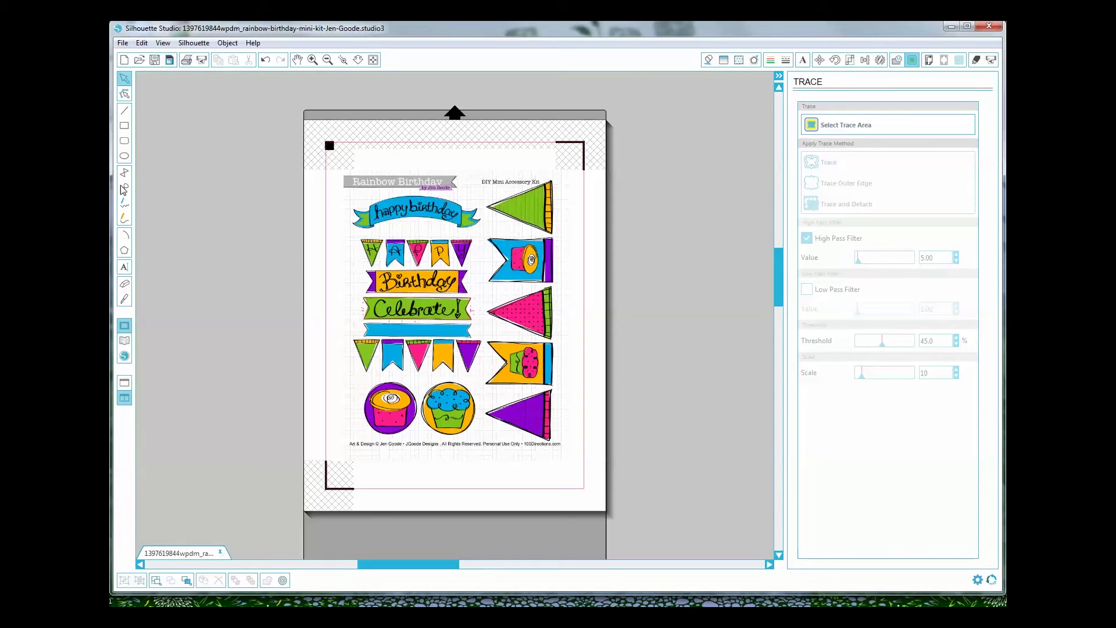
left_click(298, 60)
Zoom in and break the Celebrate cut line into separate paths
left_click(313, 60)
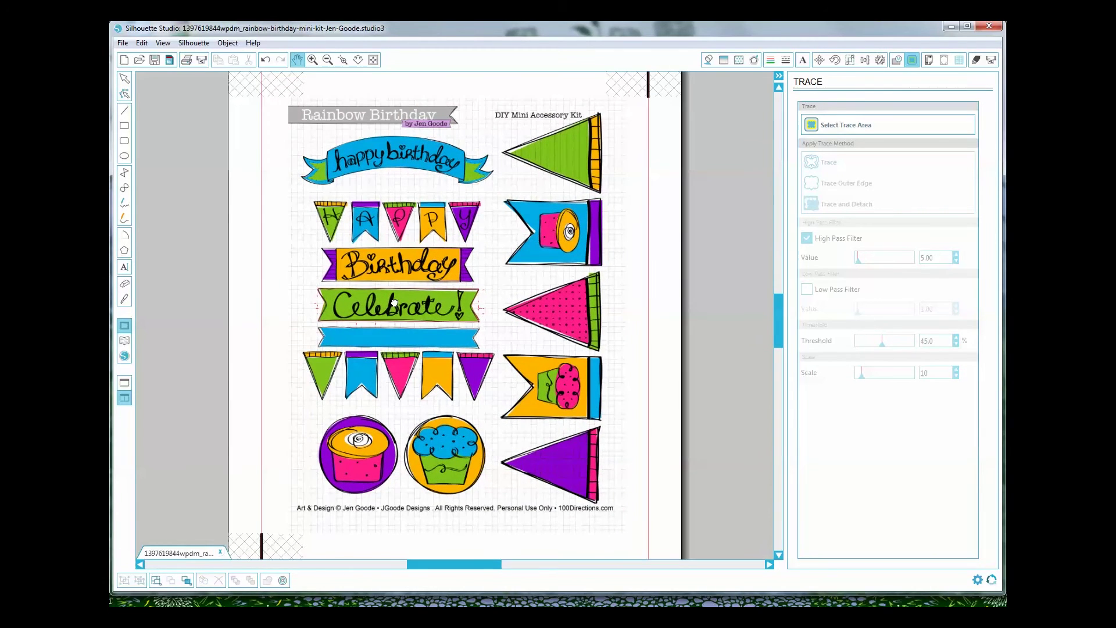
left_click(392, 317)
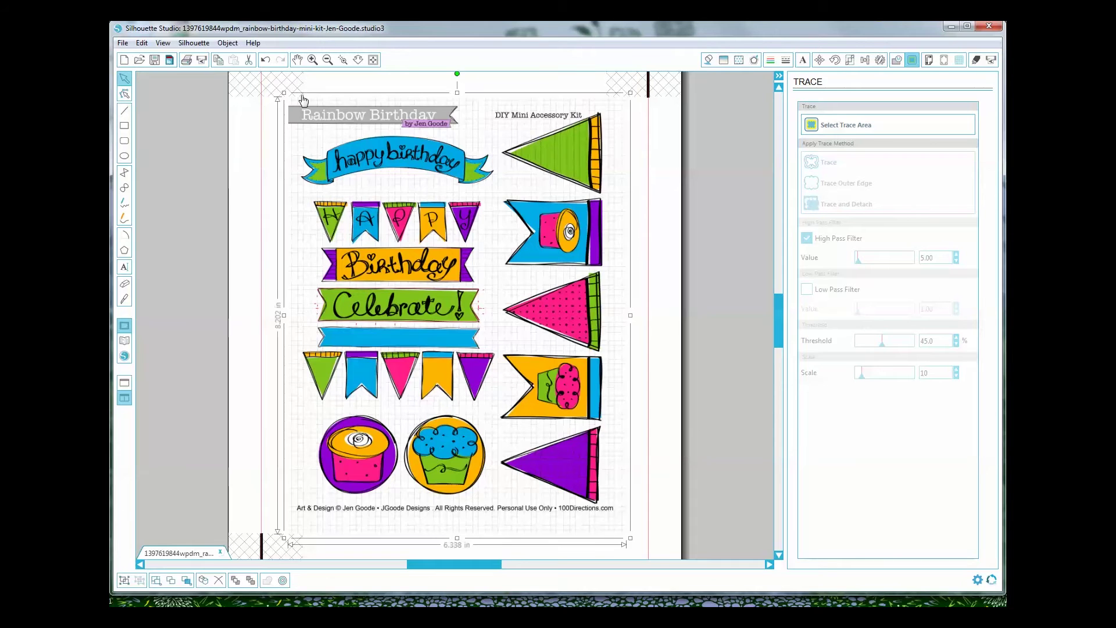
left_click(313, 60)
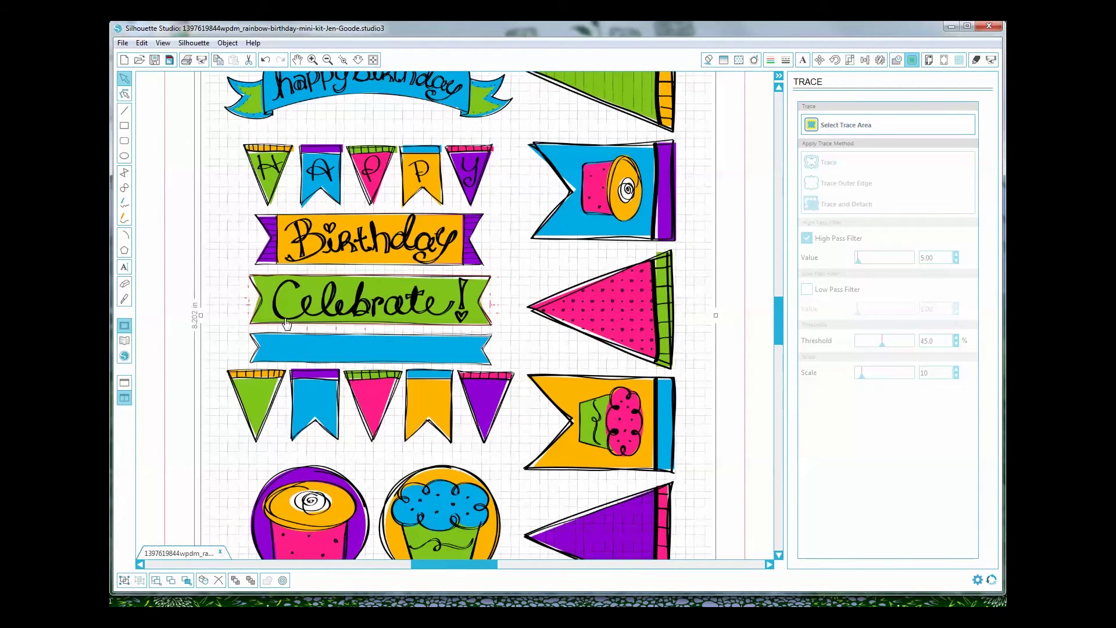
double_click(251, 309)
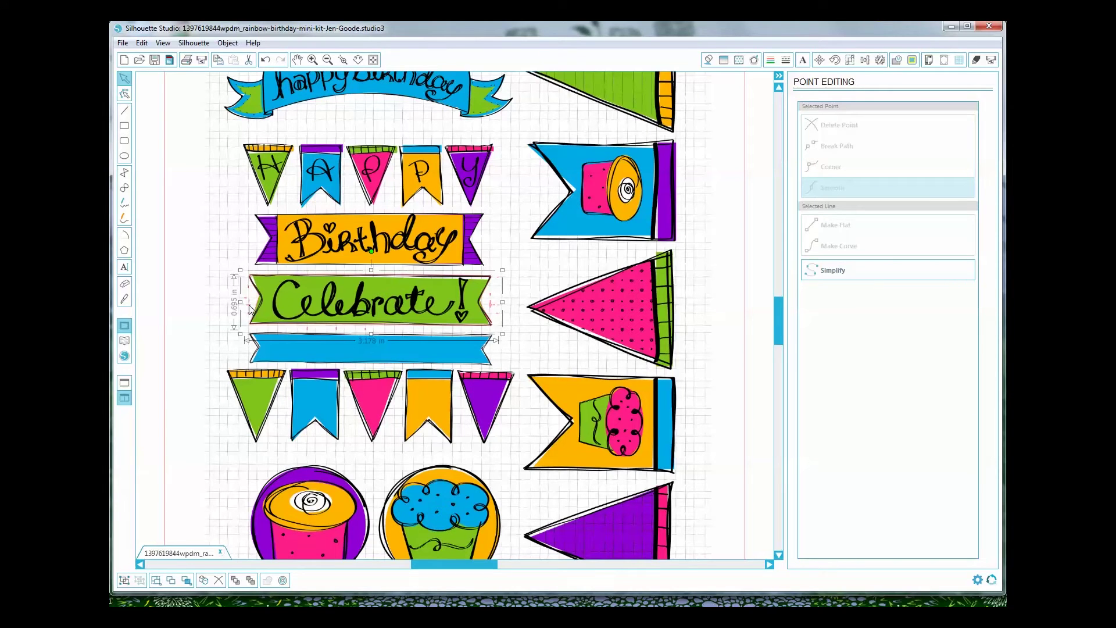
right_click(249, 304)
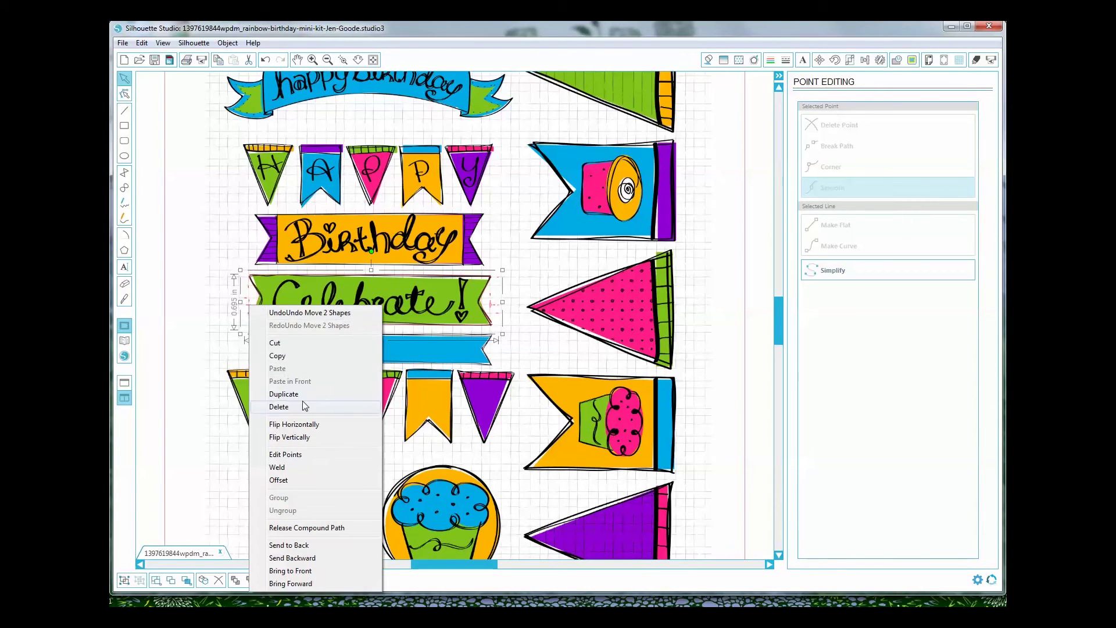
left_click(310, 529)
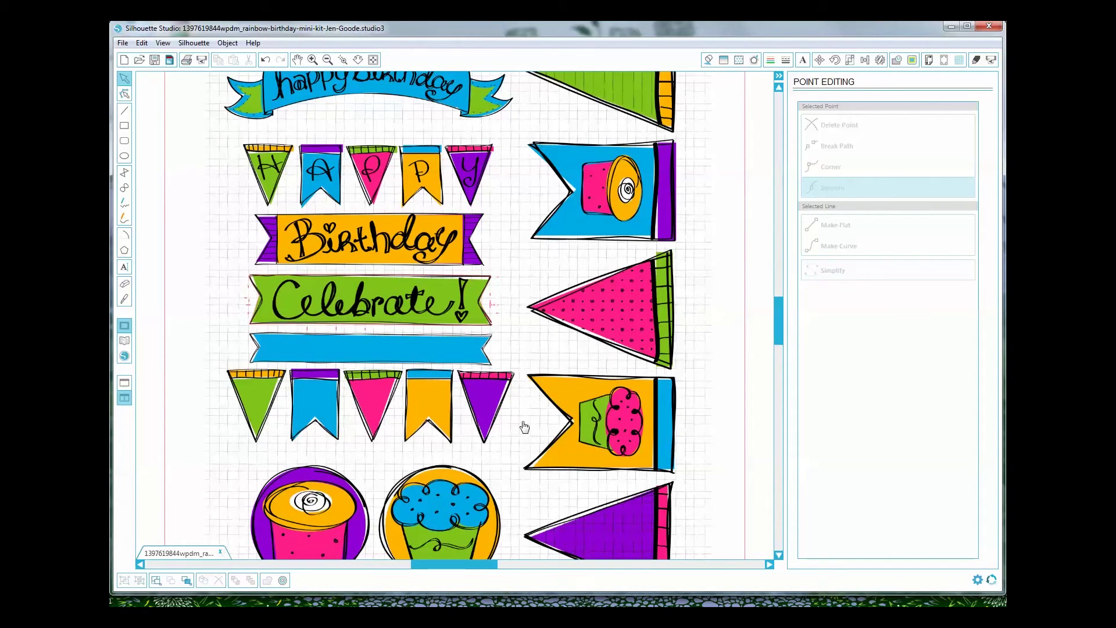
Pick out the small stray piece at the Celebrate banner's end
left_click(498, 312)
double_click(498, 308)
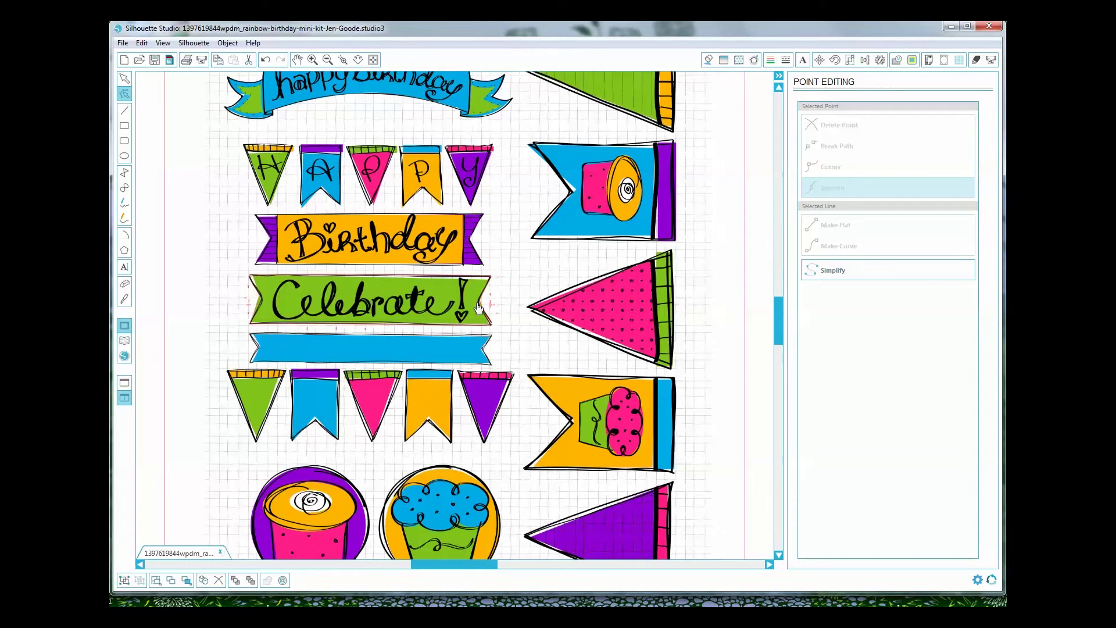
double_click(382, 329)
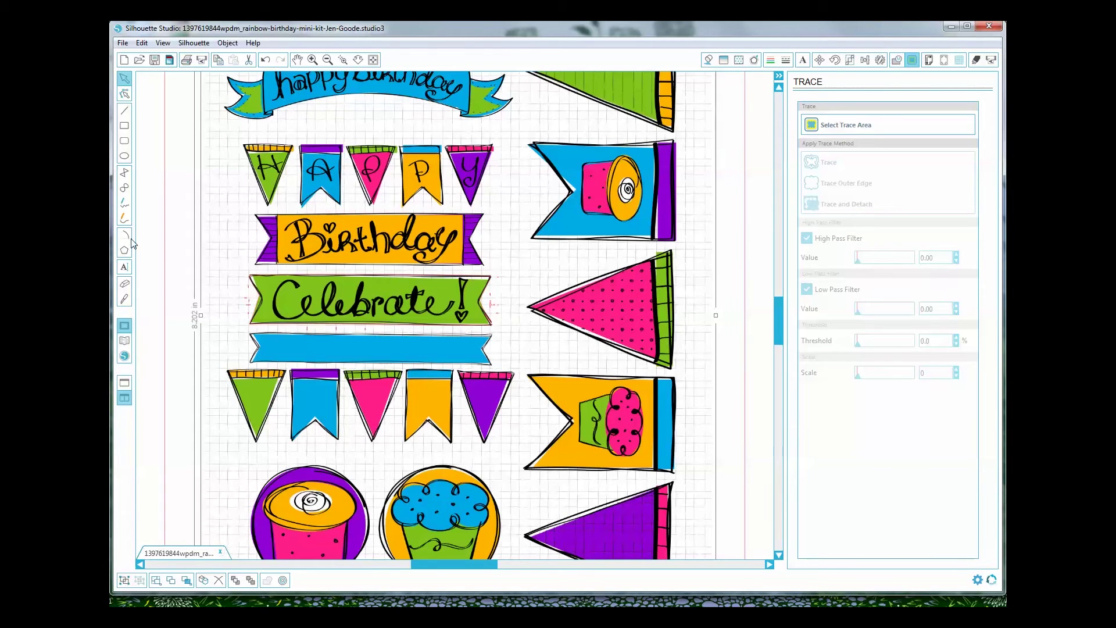
left_click(493, 309)
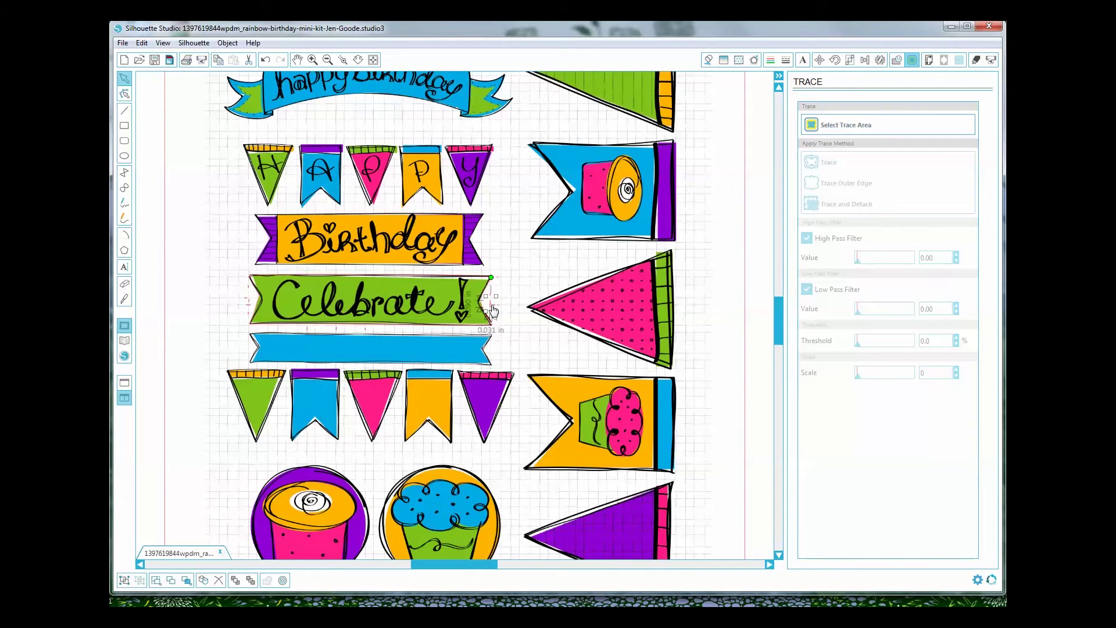
left_click(514, 283)
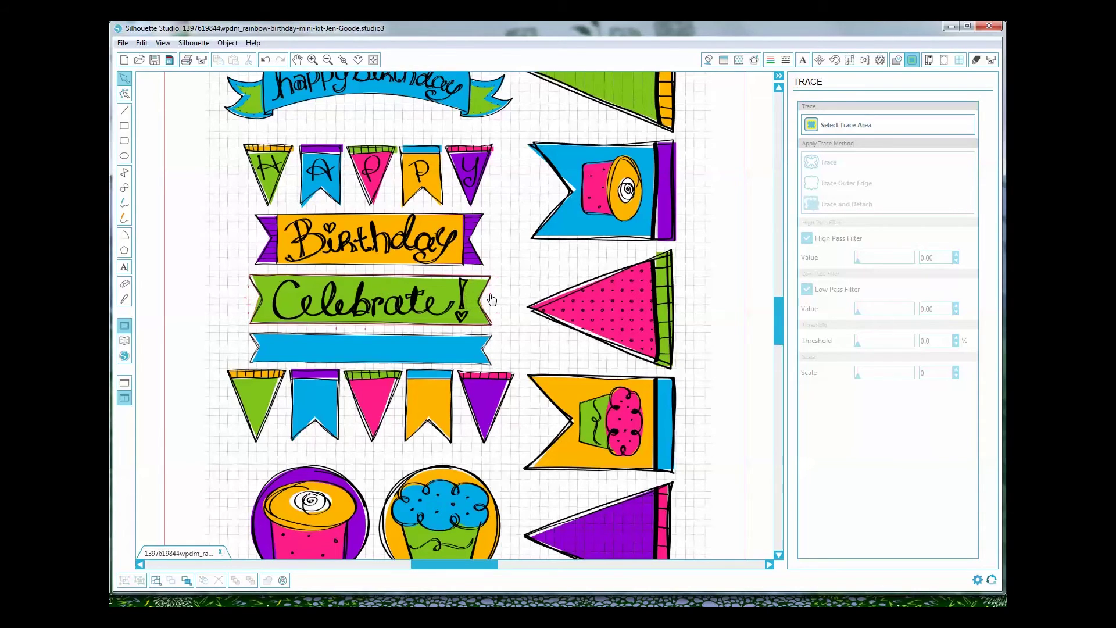
left_click(492, 300)
left_click(499, 282)
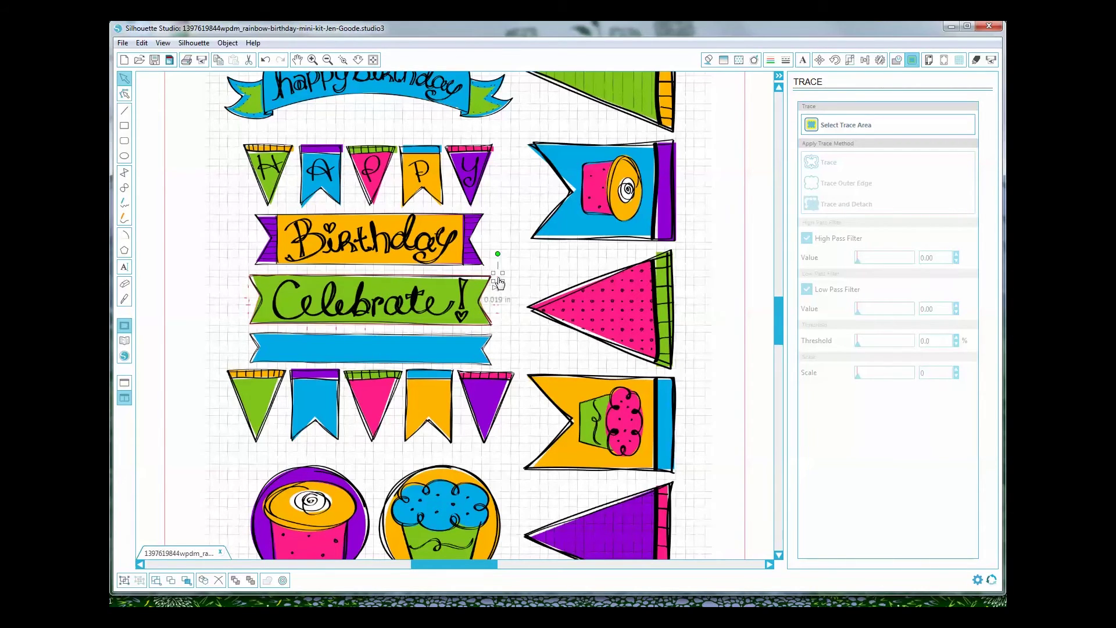
left_click(496, 310)
Enter point editing on the blue and Celebrate banner cut lines
double_click(496, 310)
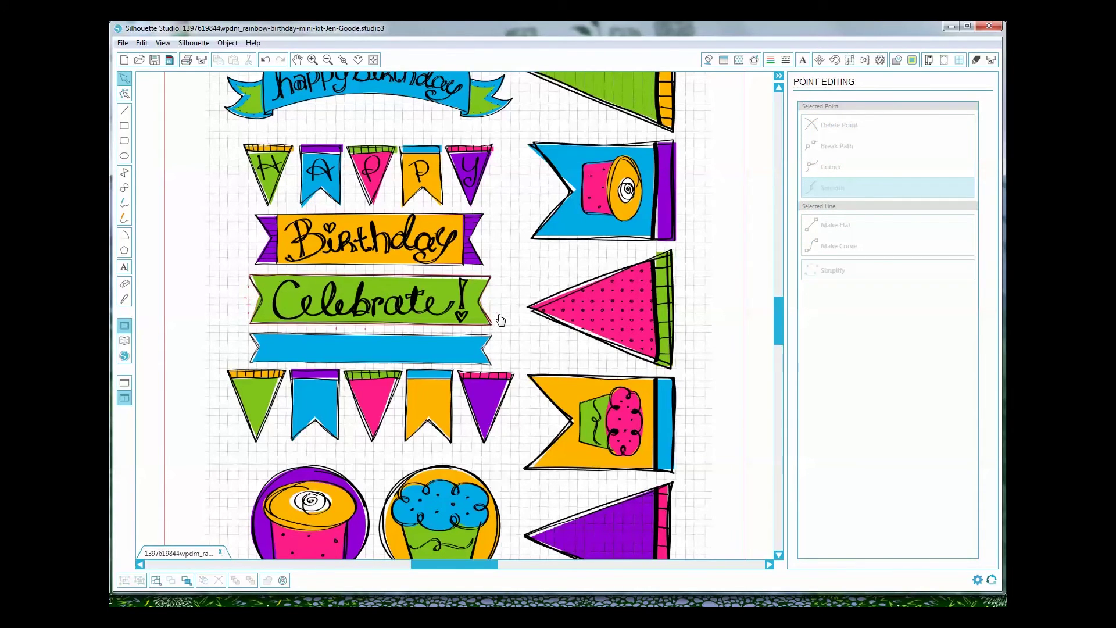
left_click(498, 317)
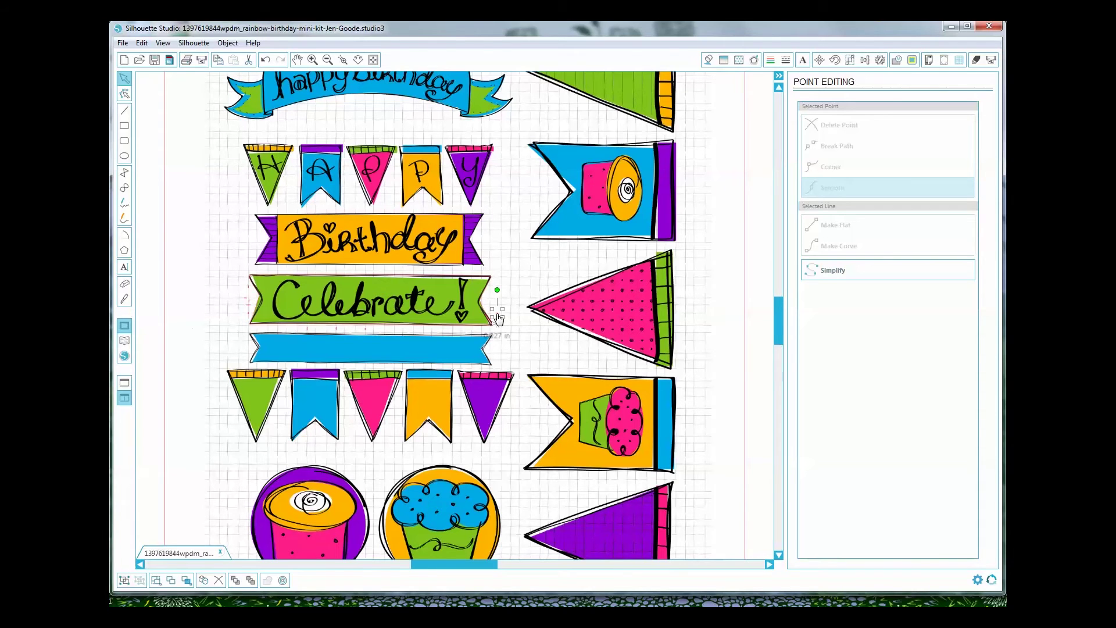
double_click(339, 332)
left_click(317, 332)
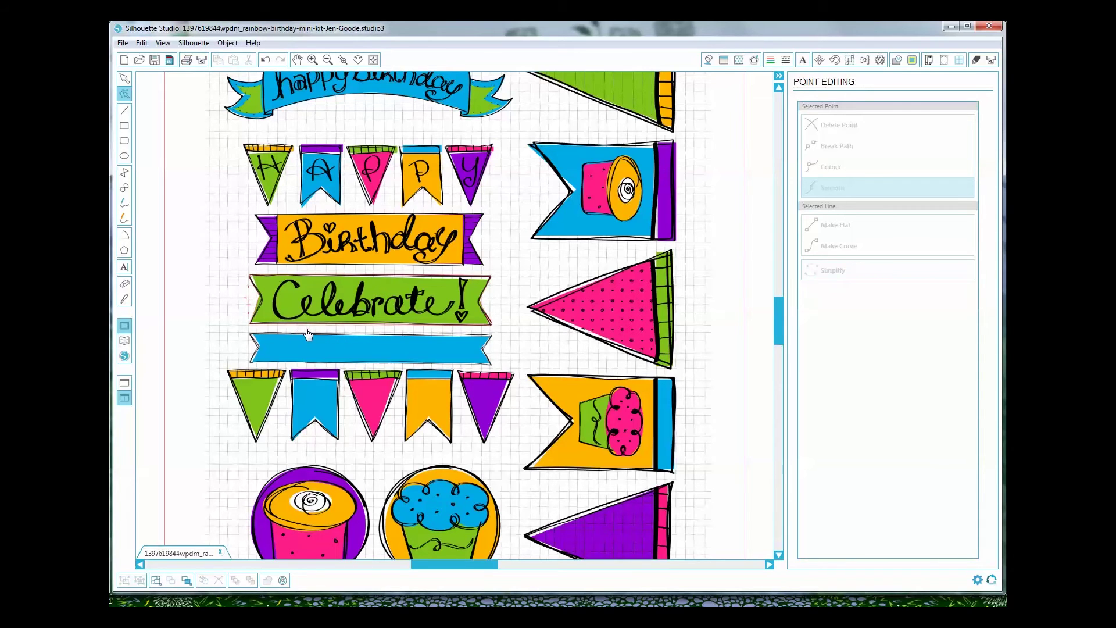
left_click(308, 333)
double_click(299, 324)
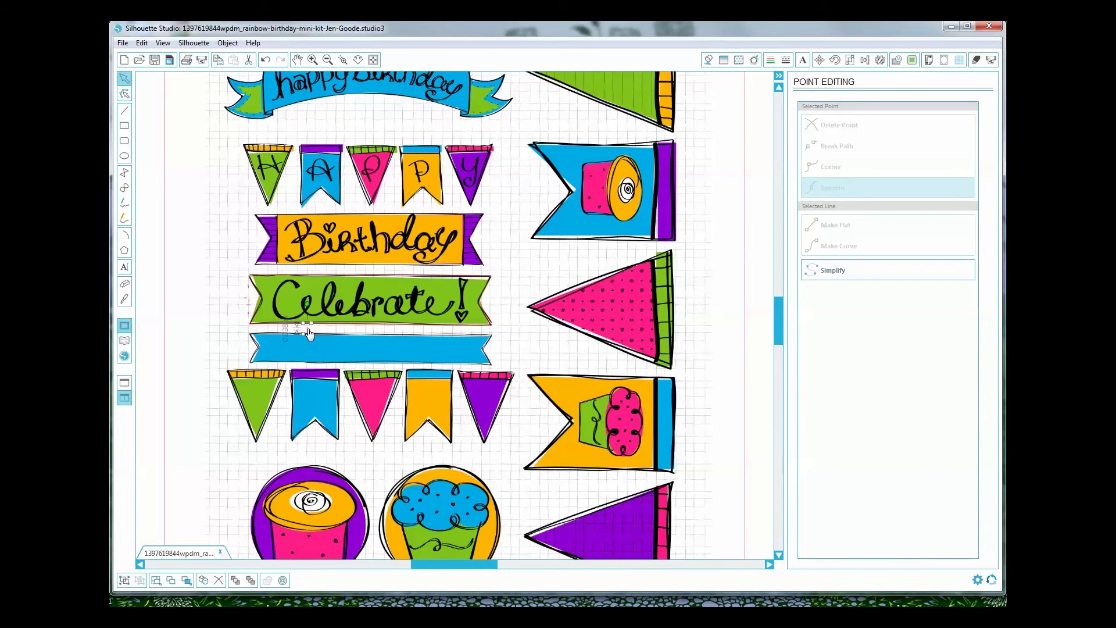
Undo the last point-editing change on the Celebrate banner's cut line
double_click(248, 309)
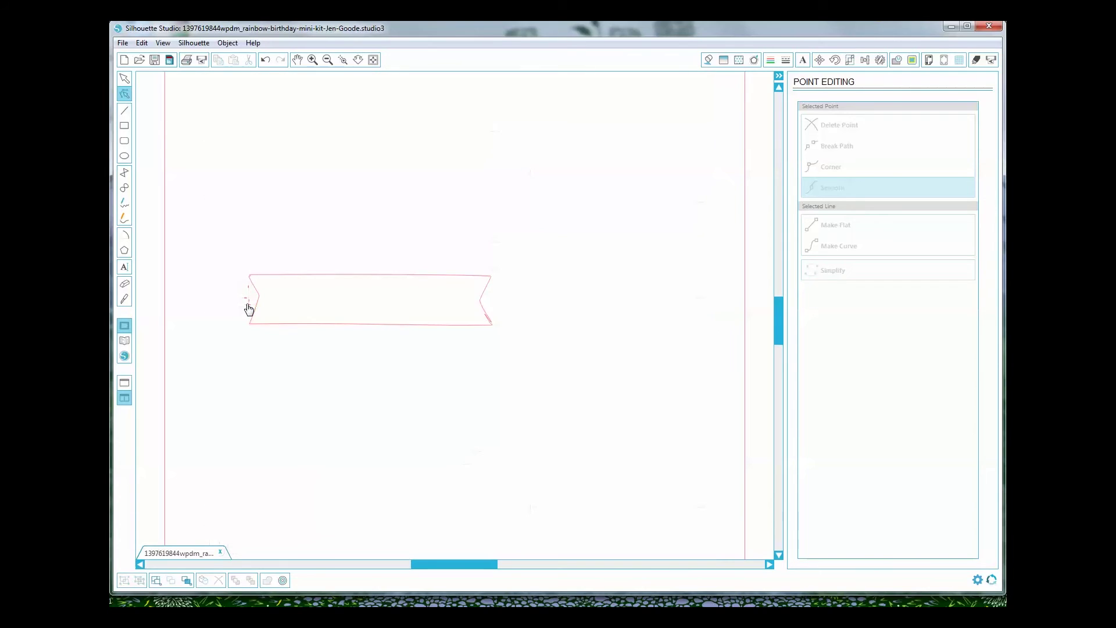
left_click(142, 43)
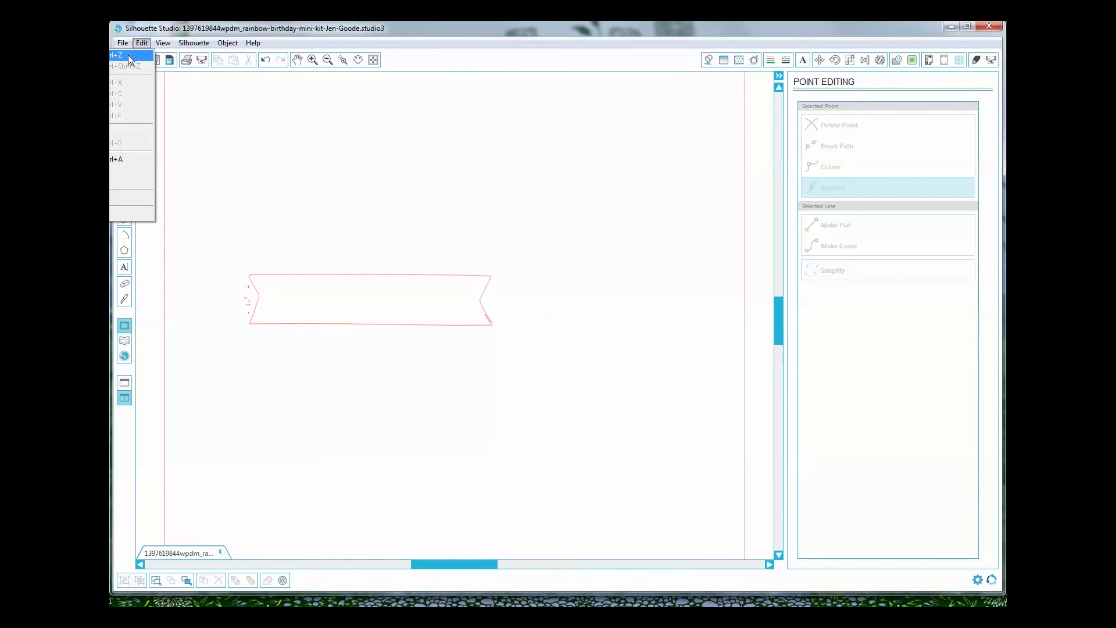
left_click(128, 55)
Zoom in and delete the stray piece beside the Celebrate banner
left_click(312, 59)
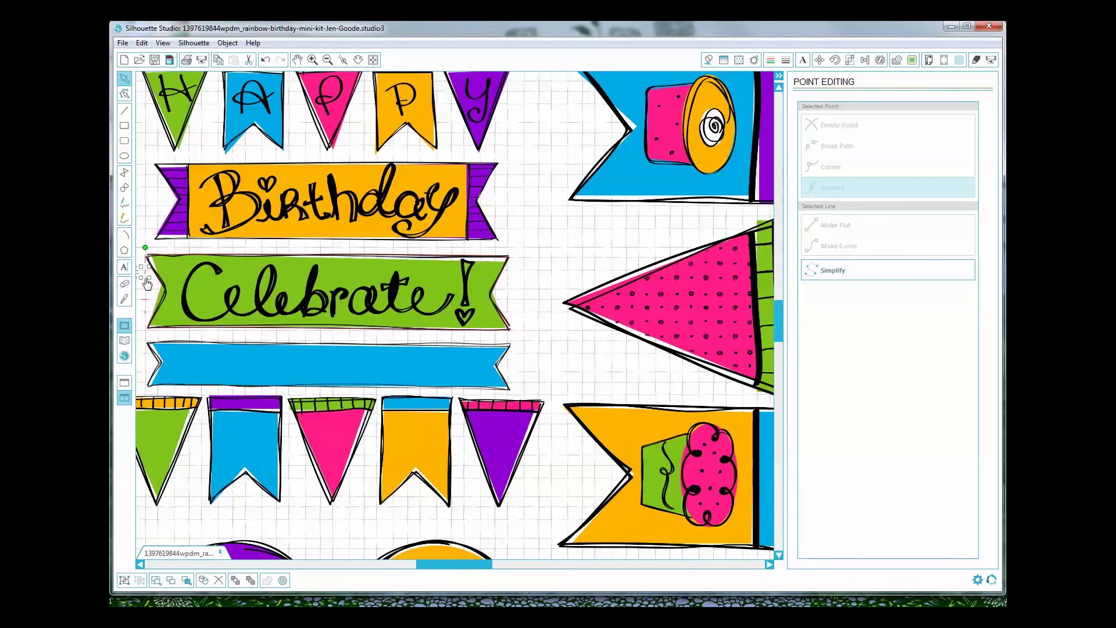
left_click(146, 306)
left_click(146, 314)
key("Delete")
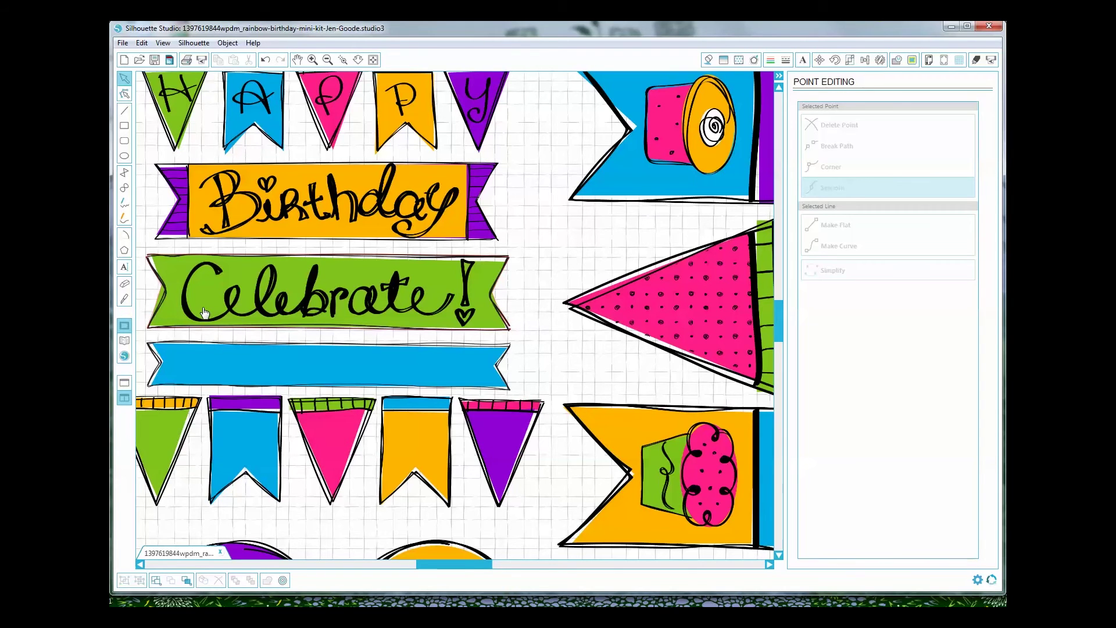
Undo the accidental move so the artwork returns to its original position
left_click_drag(207, 314, 601, 407)
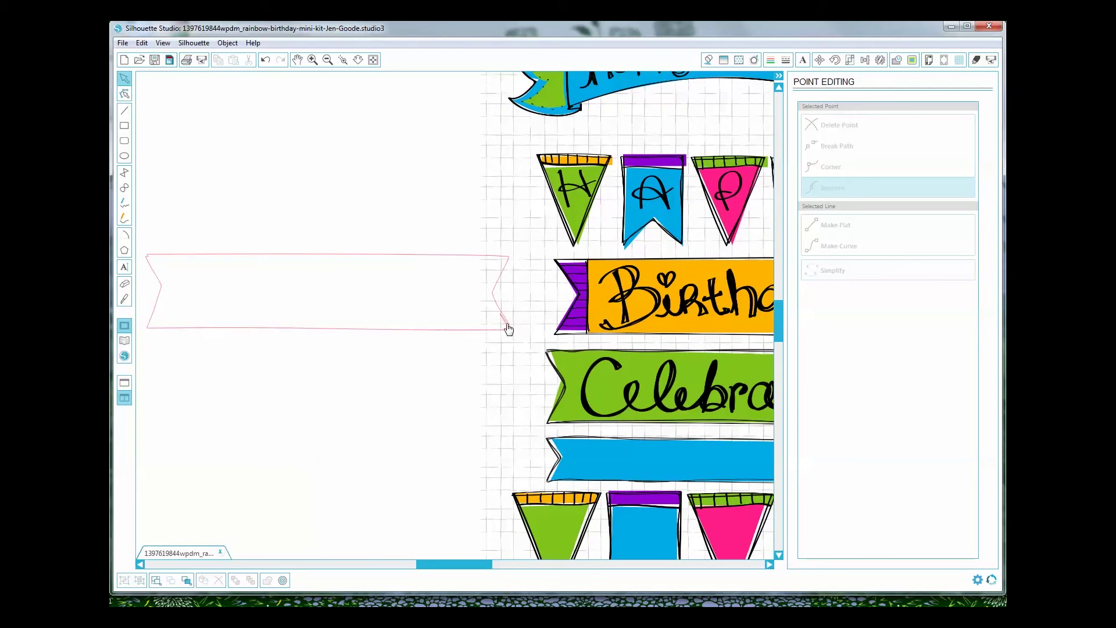
left_click(143, 43)
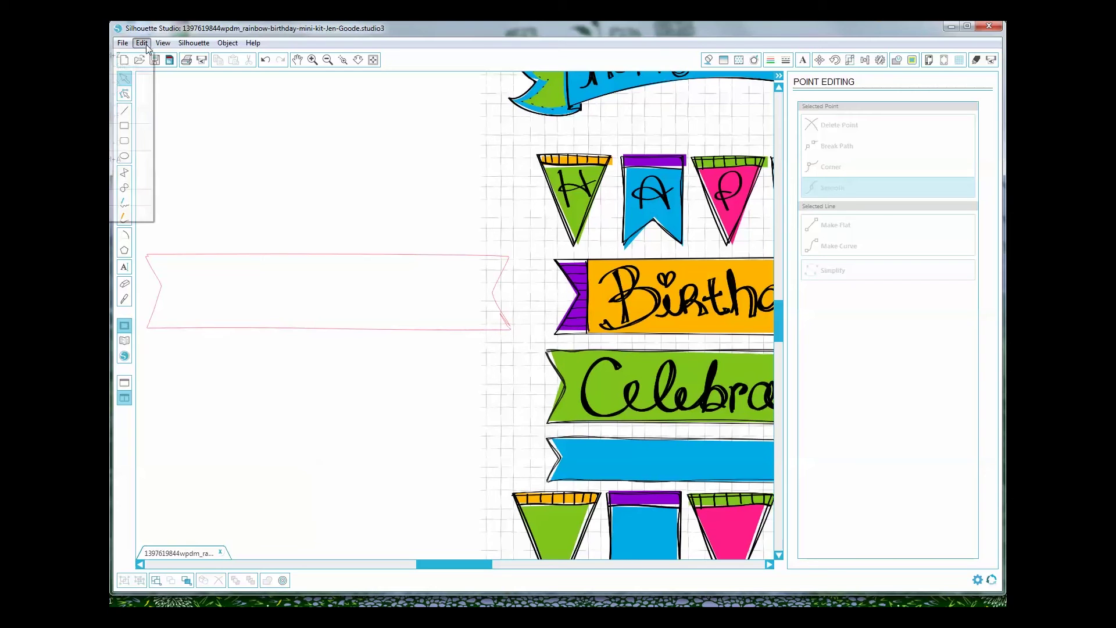
left_click(130, 56)
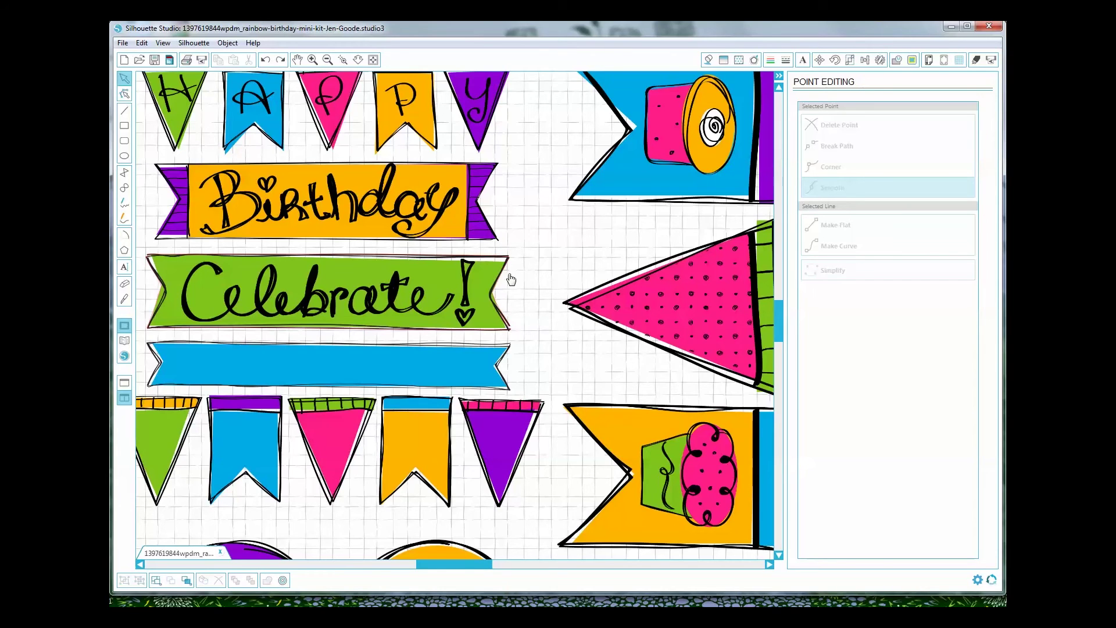
left_click(911, 60)
Trace the Birthday banner's outer edge and release the cut line into separate pieces
left_click(832, 124)
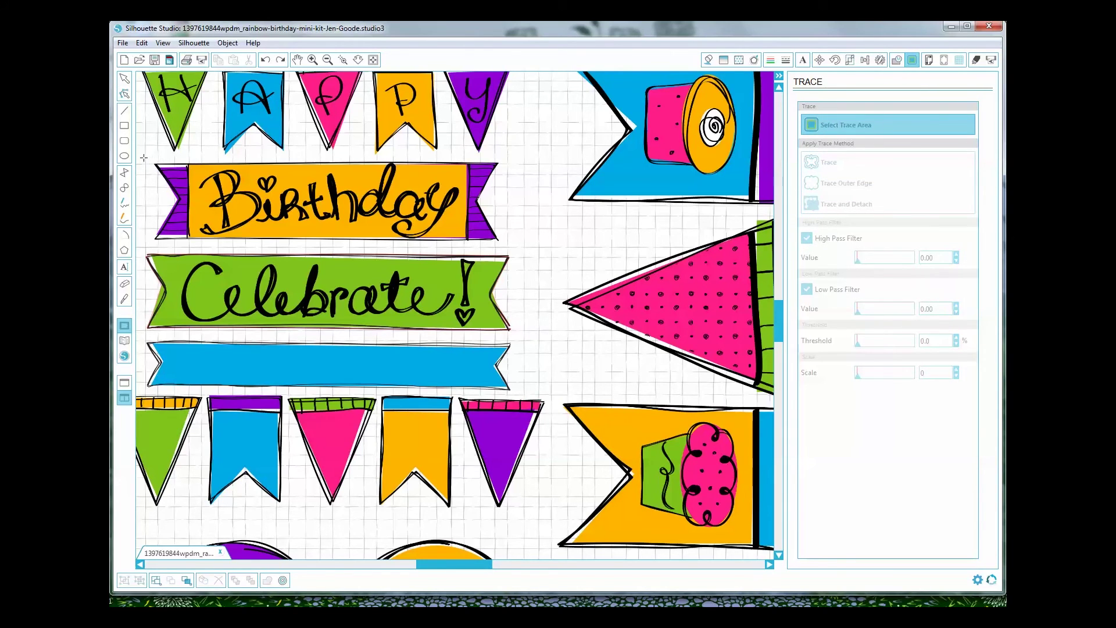
mouse_move(148, 161)
left_mouse_down()
mouse_move(169, 180)
mouse_move(293, 227)
mouse_move(506, 229)
mouse_move(513, 249)
left_mouse_up()
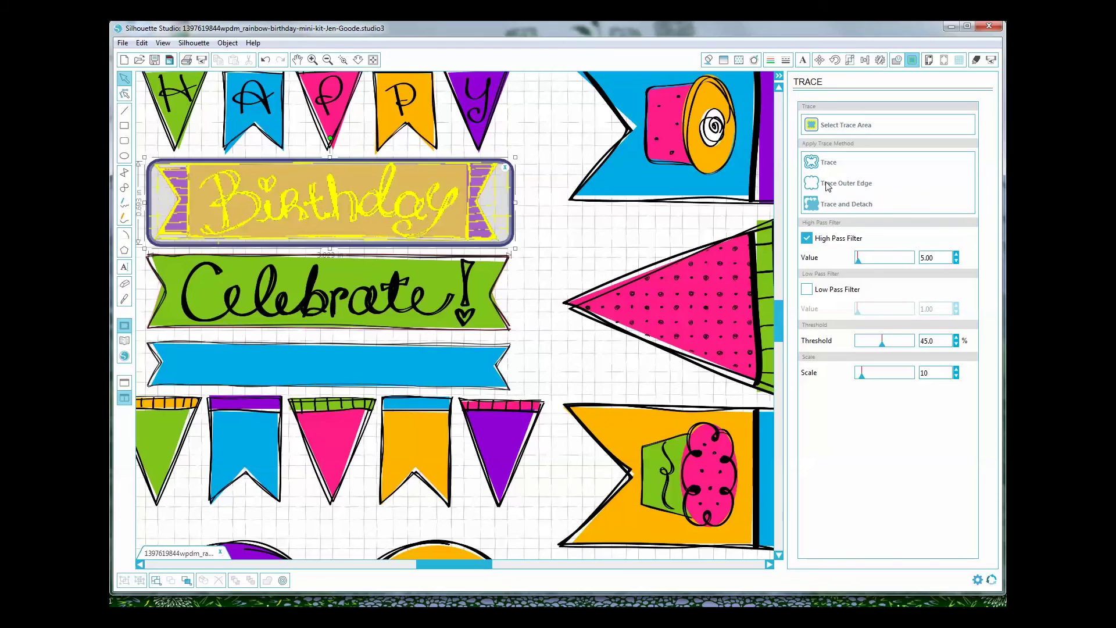
left_click(828, 186)
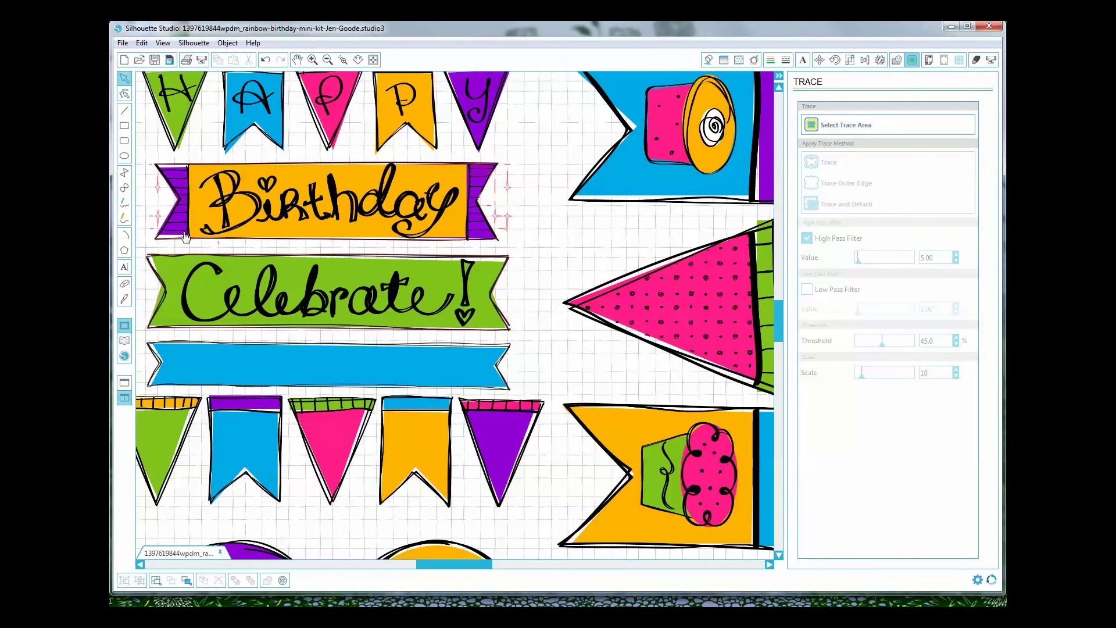
left_click(162, 219)
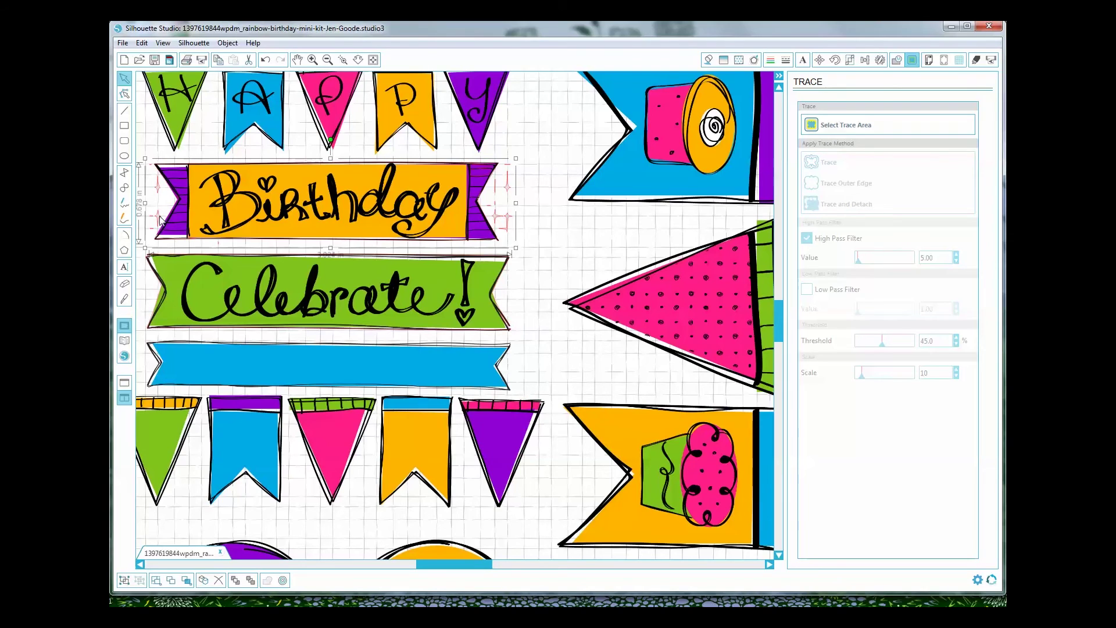
right_click(162, 220)
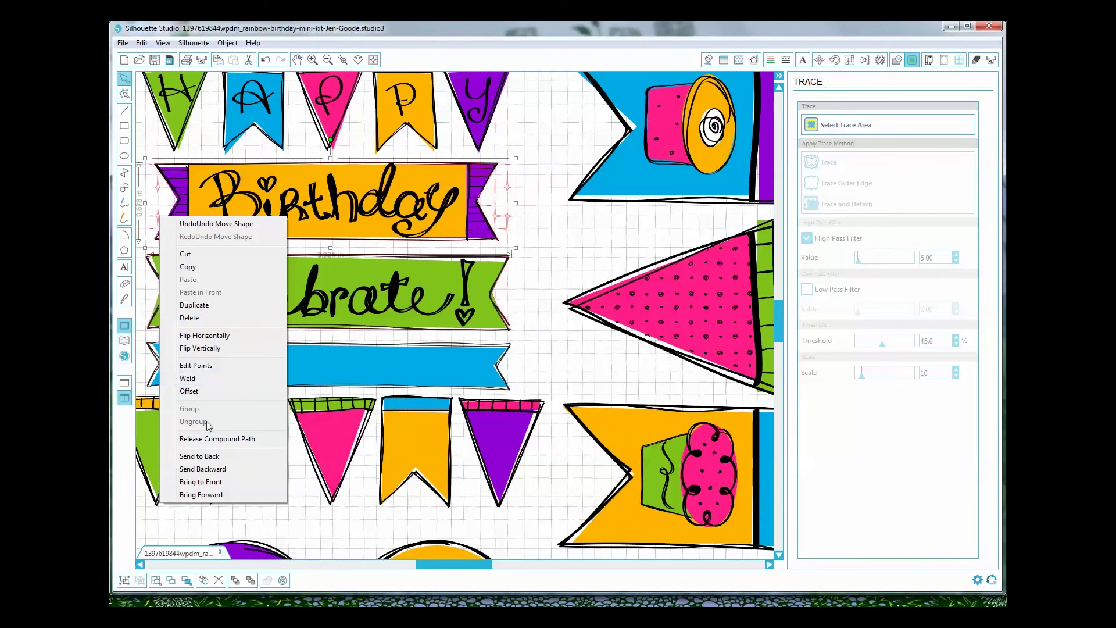
left_click(217, 439)
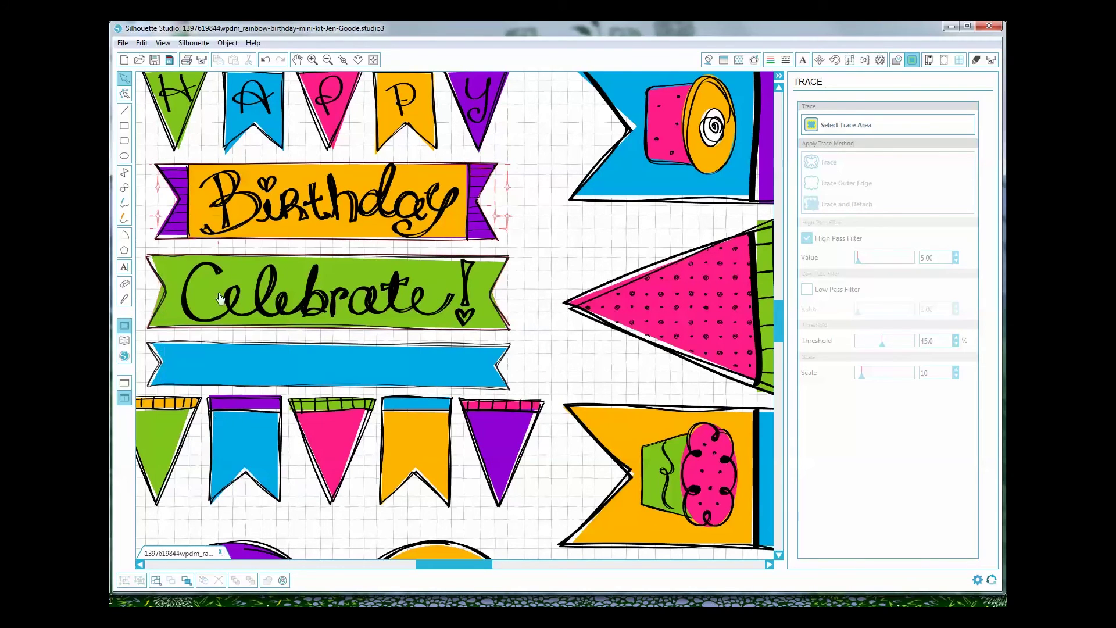
Inspect the small released pieces of the Birthday cut line, including the star-shaped piece
left_click(160, 216)
left_click_drag(158, 219, 159, 193)
left_click(164, 211)
left_click(155, 228)
left_click(152, 232)
left_click(153, 234)
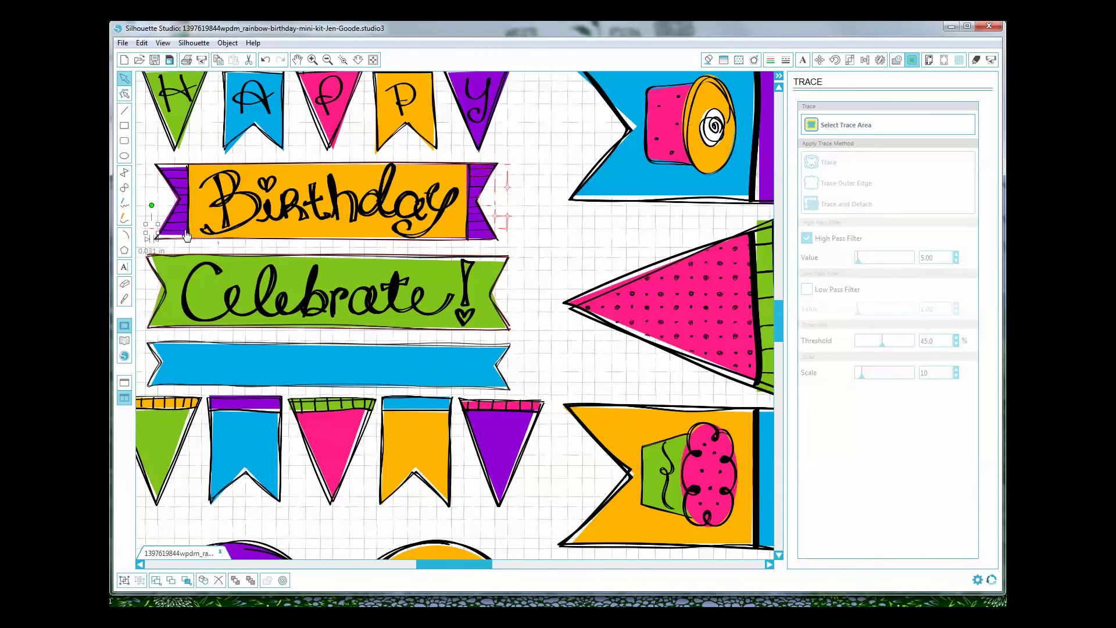
key("ctrl+e")
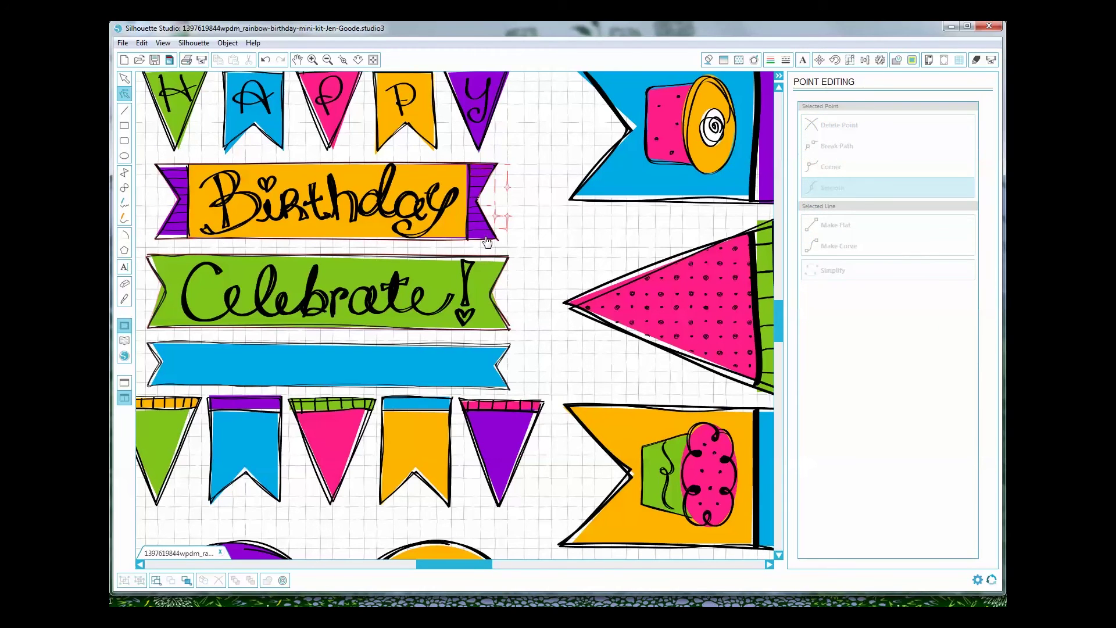
left_click(496, 216)
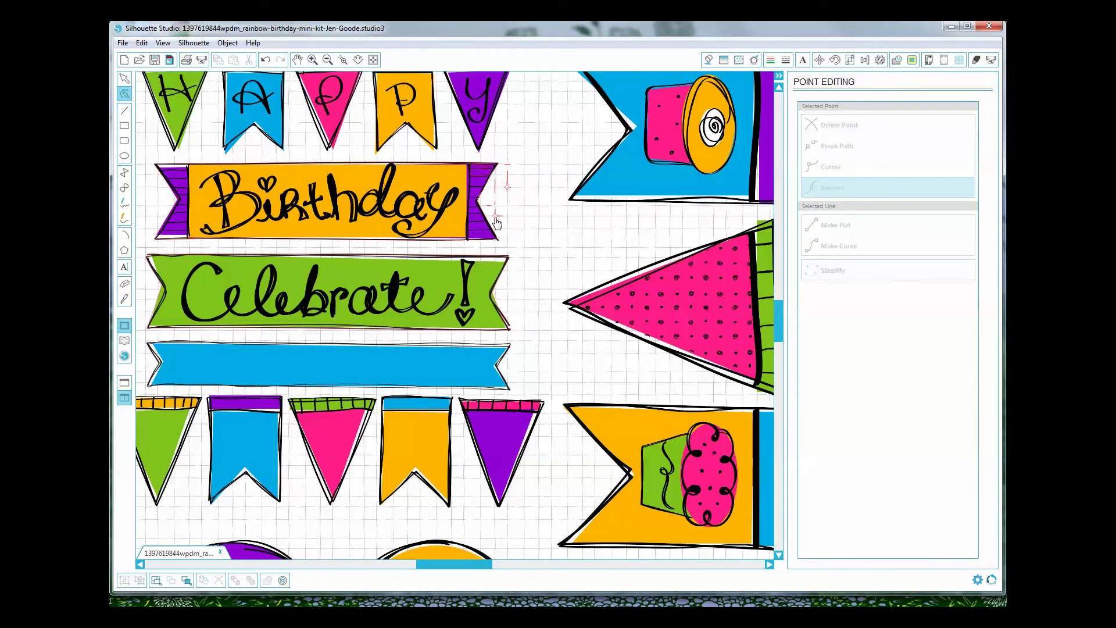
key("ctrl+e")
left_click(473, 180)
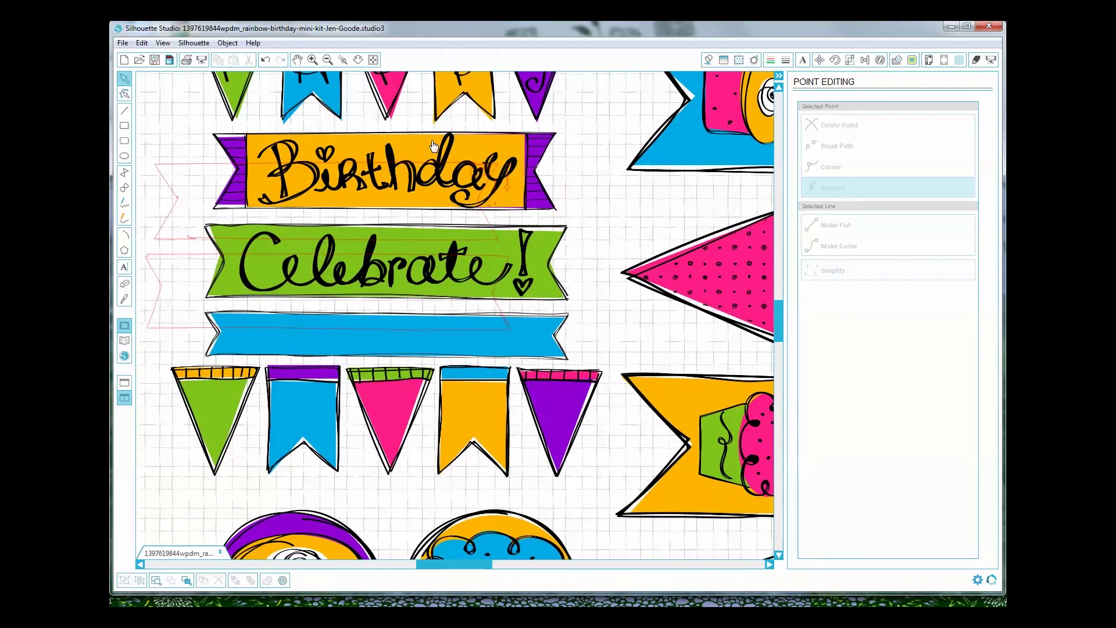
Undo the move to realign the artwork, then check the Birthday banner cut line
left_click(141, 45)
left_click(142, 55)
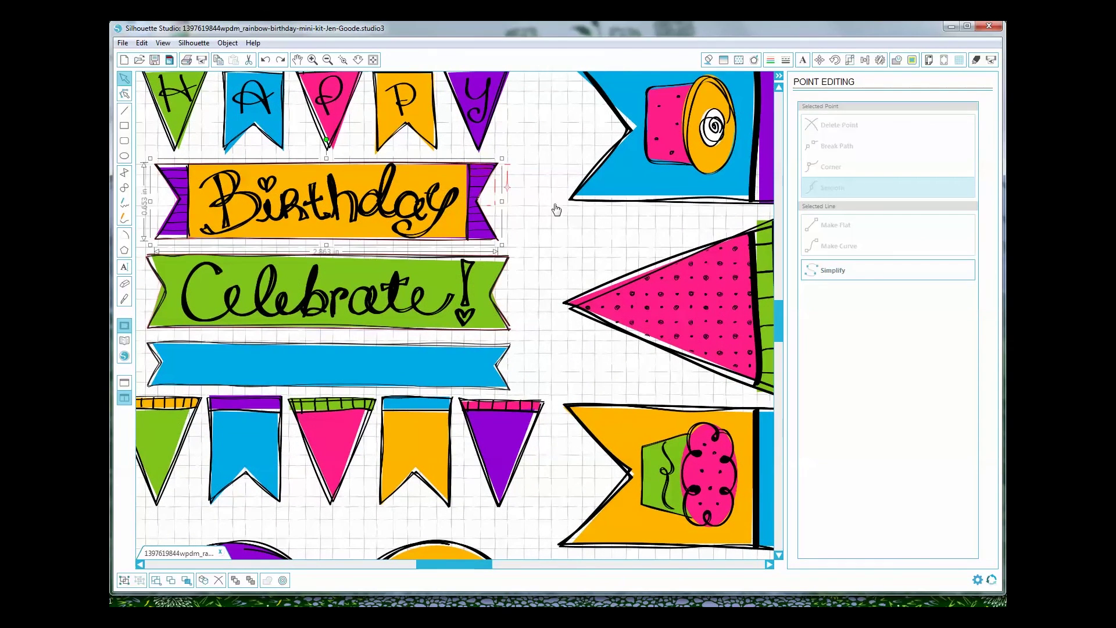
left_click(511, 190)
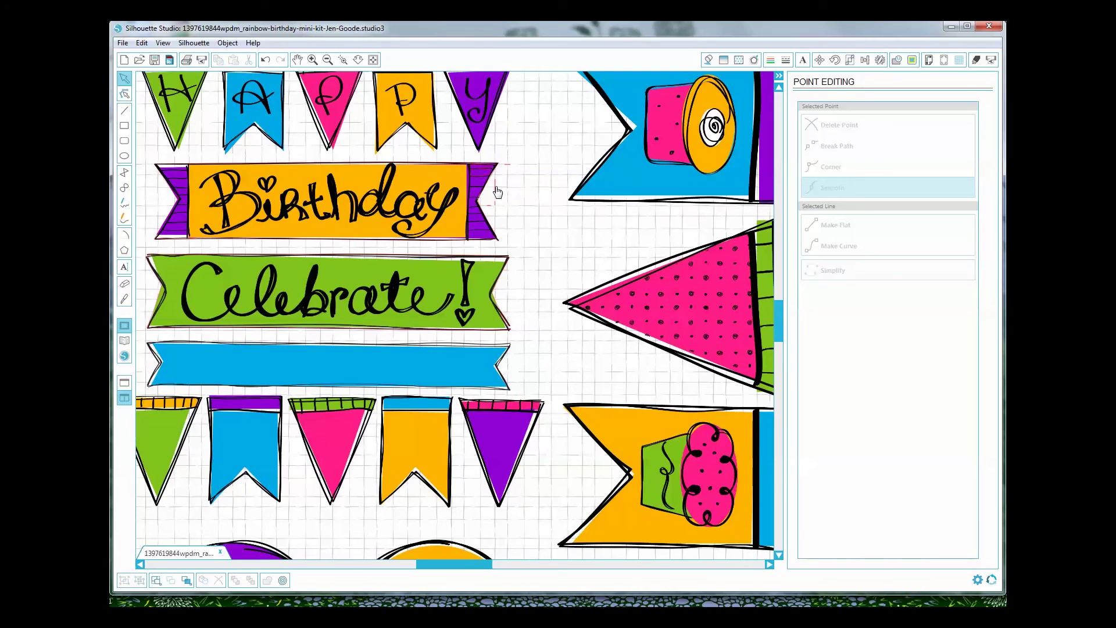
left_click(504, 170)
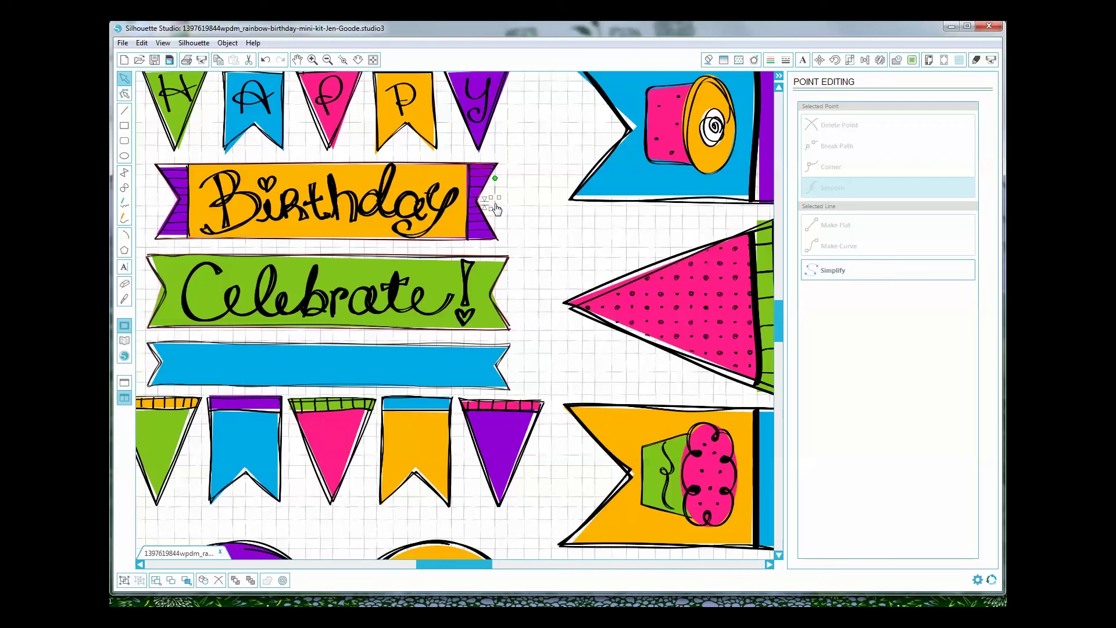
left_click(498, 212)
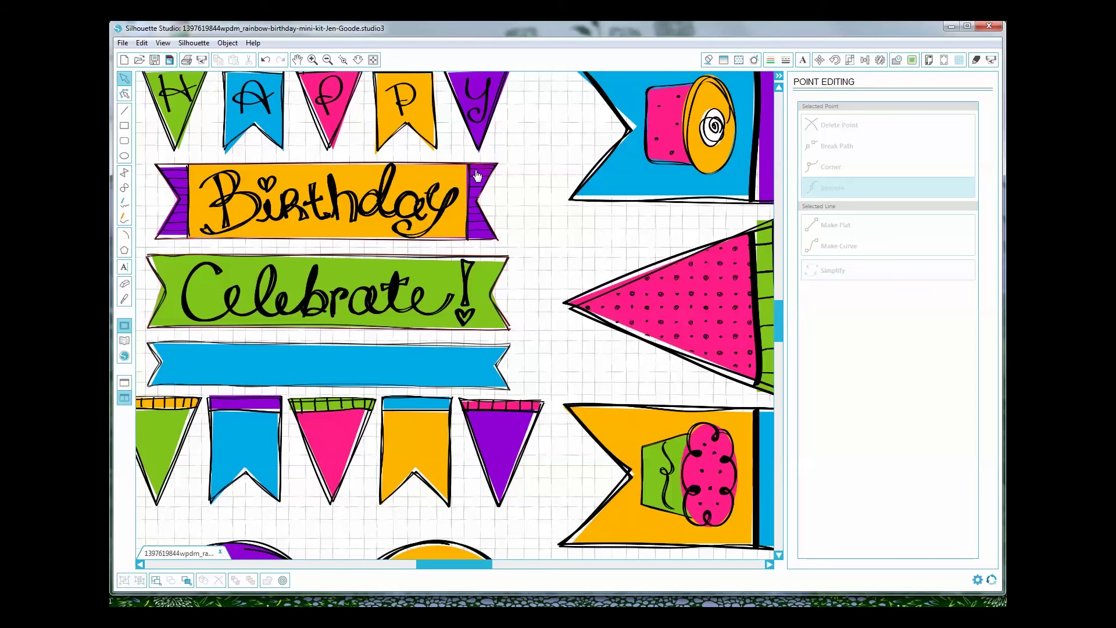
Delete five extra points at the top-right corner of the Birthday banner cut line
left_click(480, 182)
left_click(125, 94)
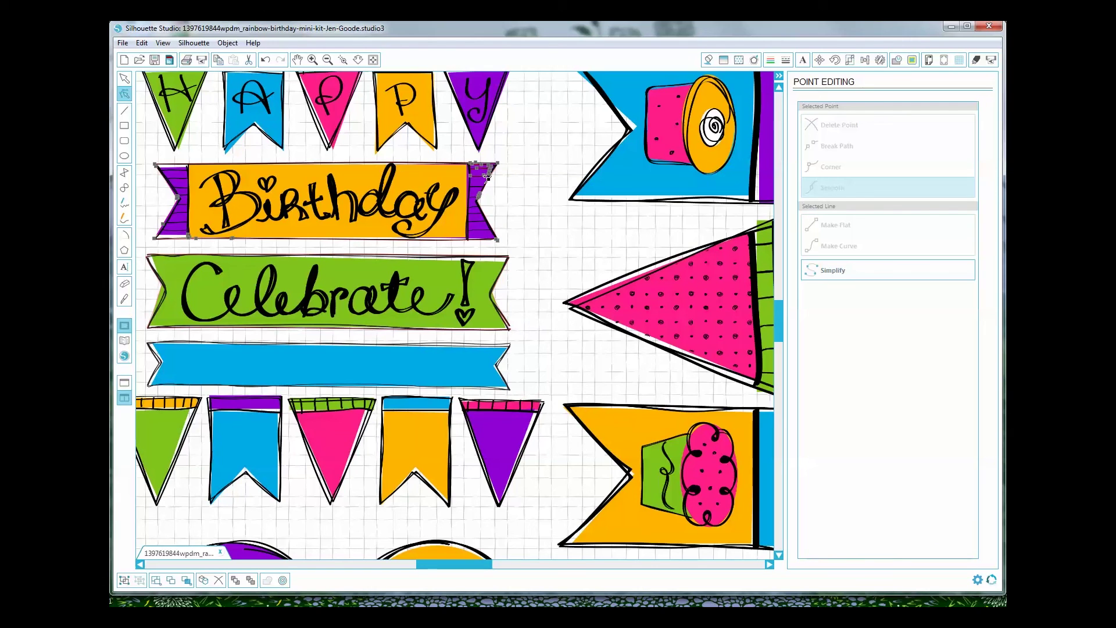
right_click(486, 178)
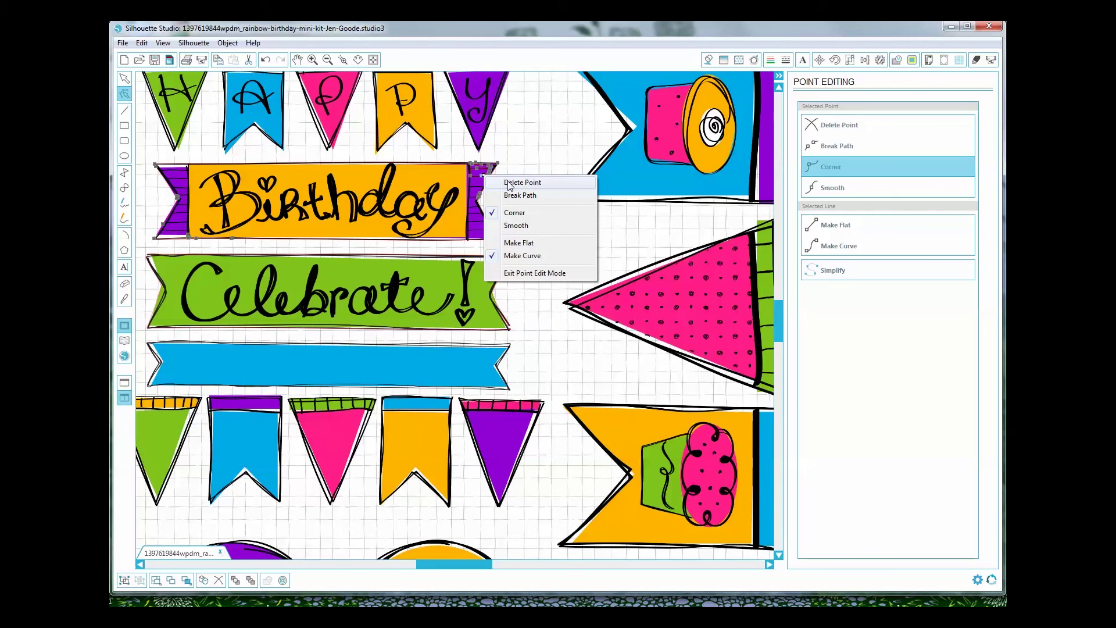
left_click(508, 183)
right_click(487, 173)
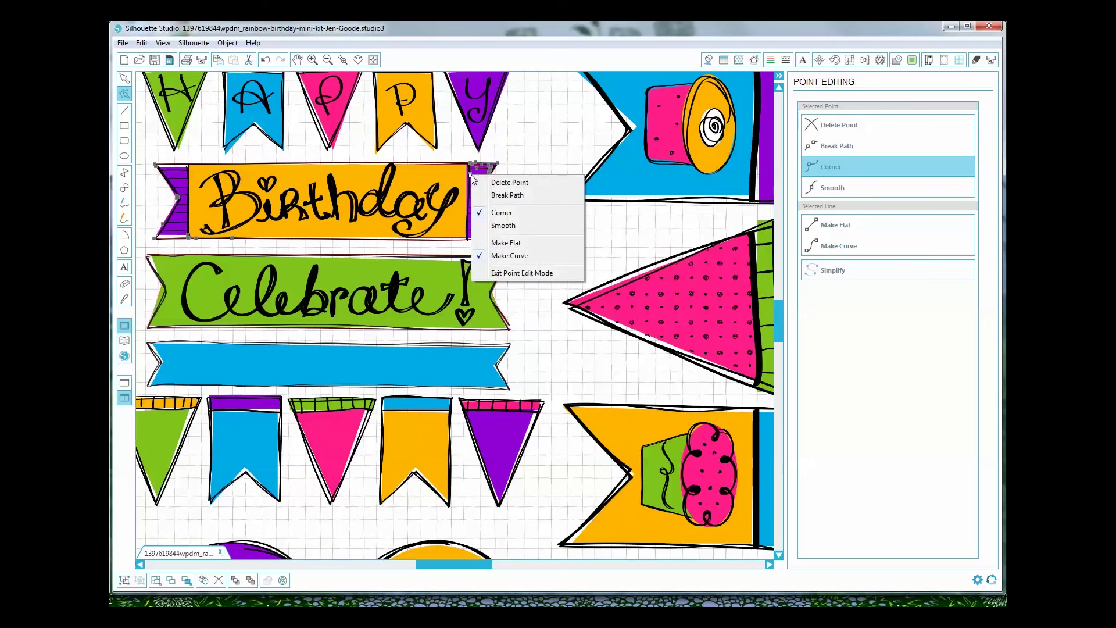
left_click(509, 182)
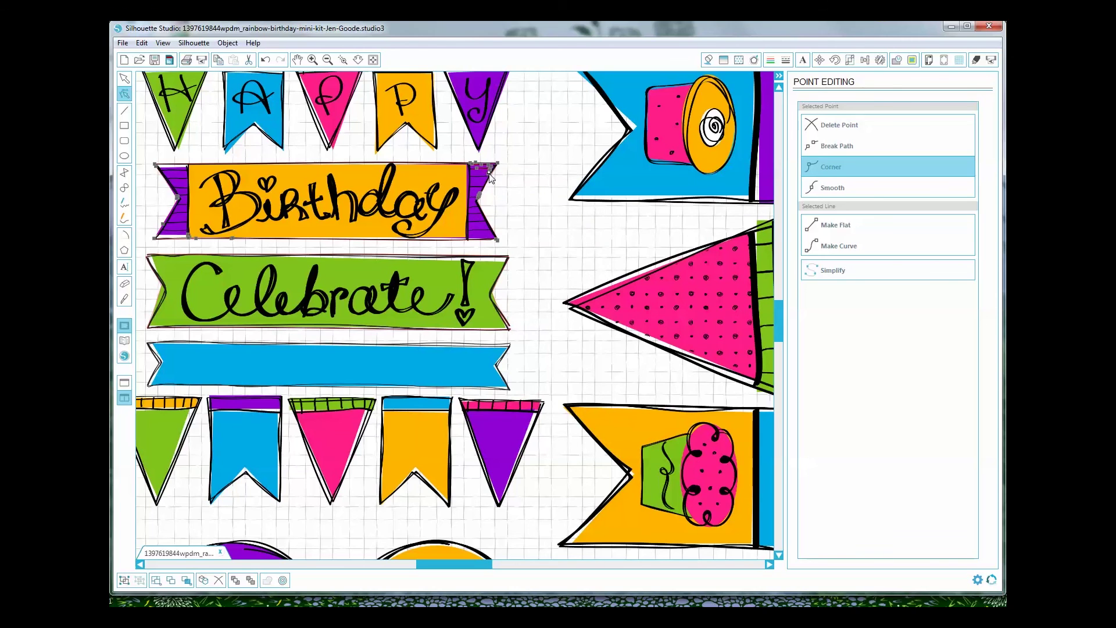
right_click(491, 177)
left_click(513, 183)
right_click(492, 171)
left_click(518, 176)
right_click(481, 170)
left_click(524, 219)
Zoom out three times until the whole registration-marked Letter page and cutting mat are visible
left_click(327, 60)
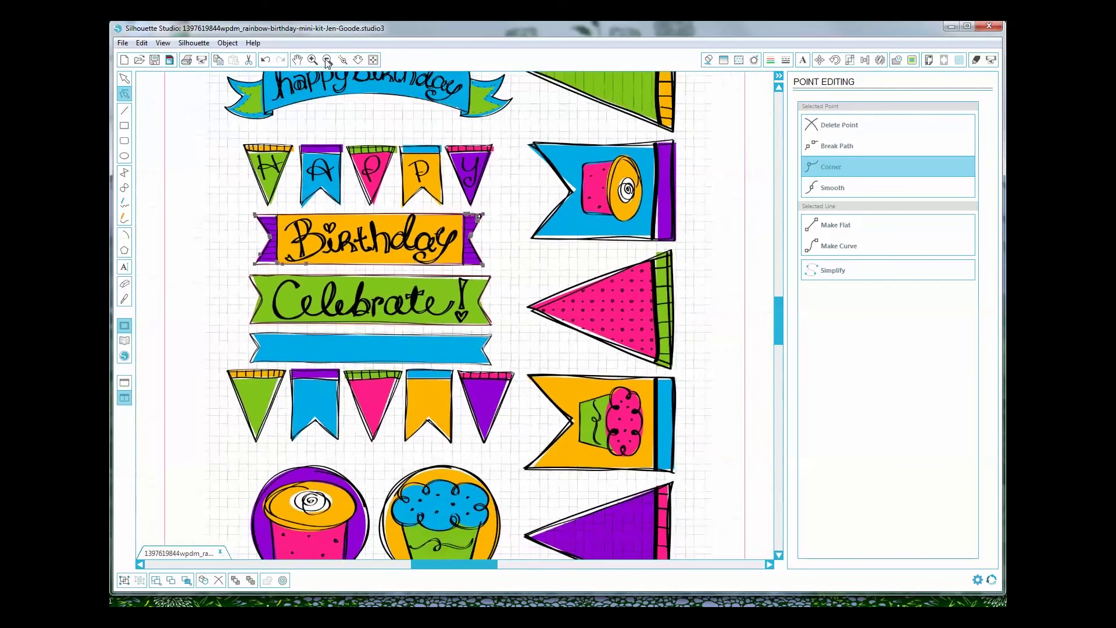
left_click(327, 60)
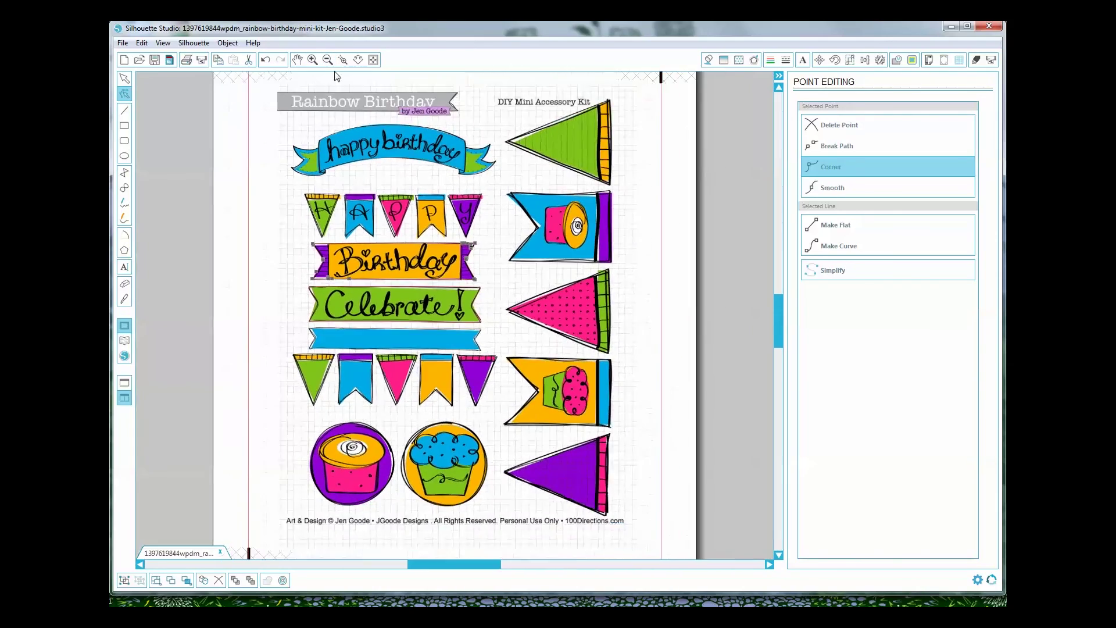
left_click(328, 60)
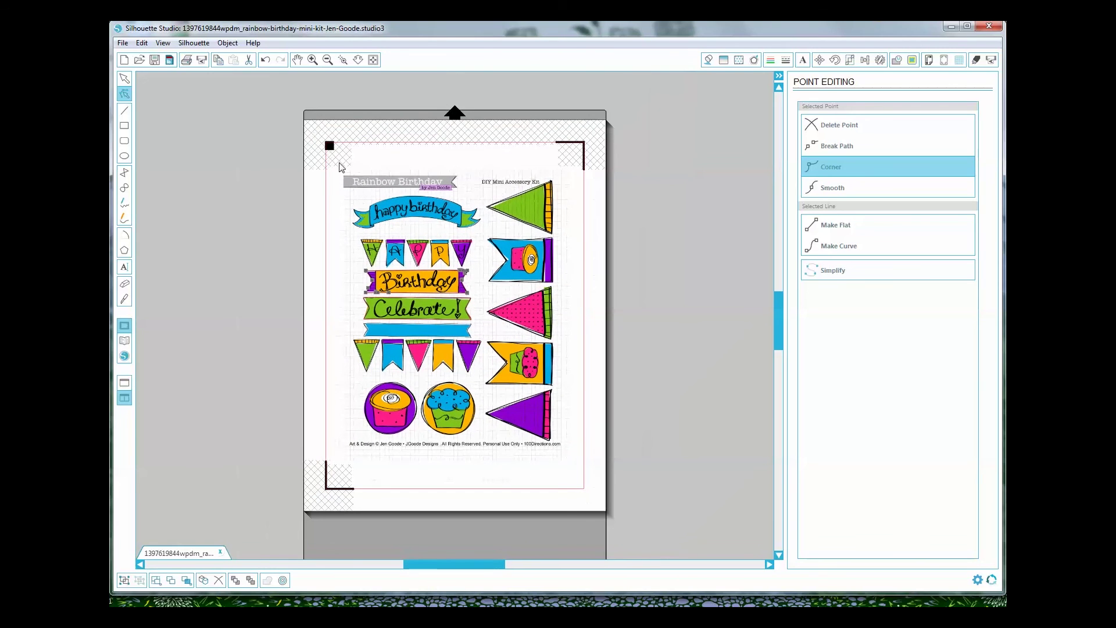